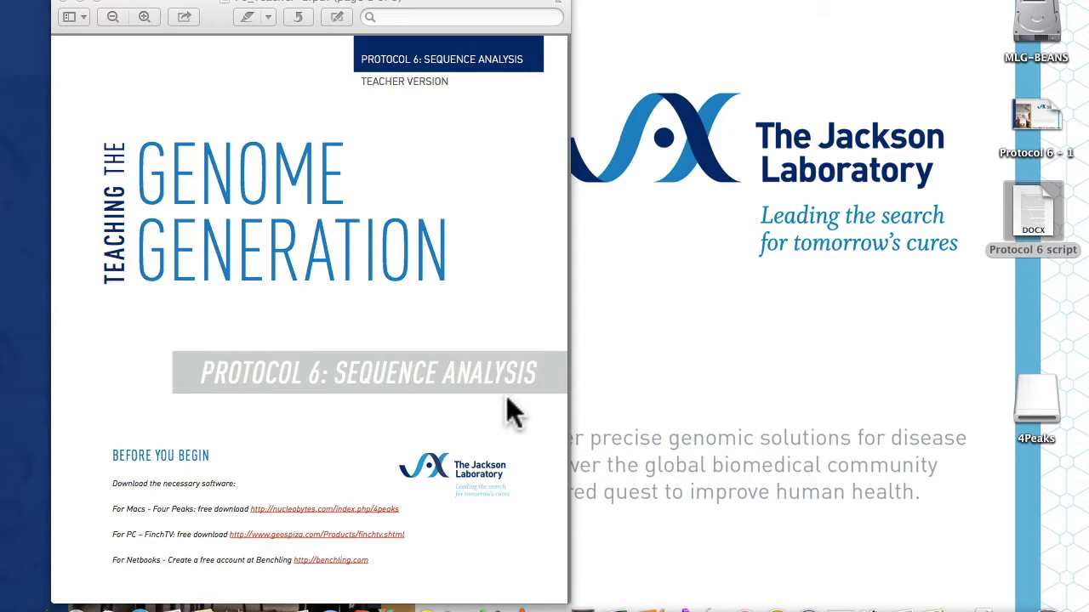
# Step: Follow the nucleobytes.com/4peaks link in the Protocol 6 PDF to the 4Peaks download page
pyautogui.click(387, 509)
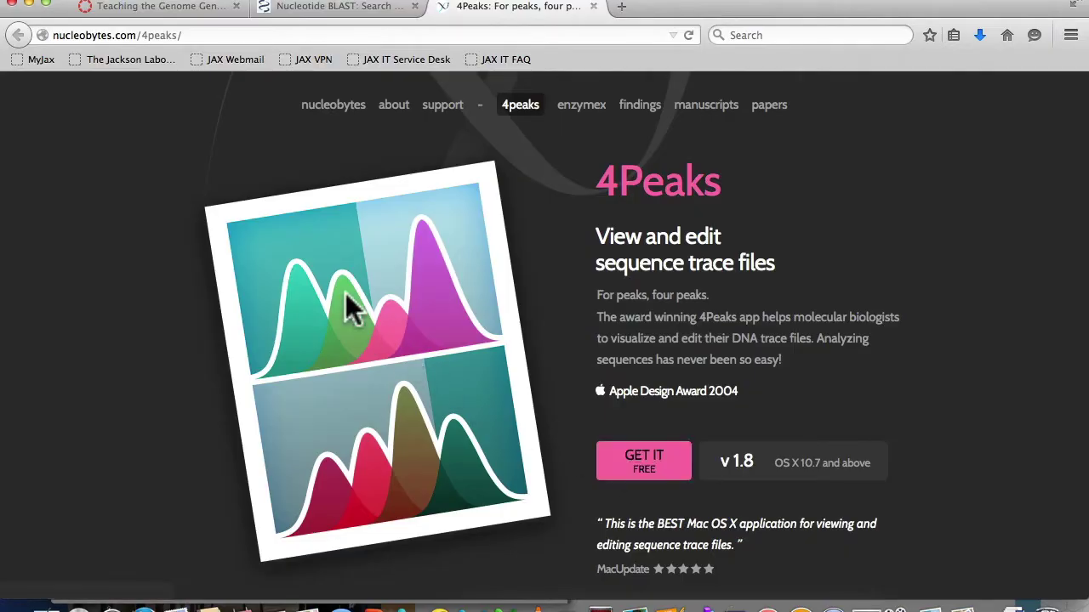
# Step: Switch Firefox to the Teaching the Genome Generation course tab on jax.instructure.com
pyautogui.click(169, 8)
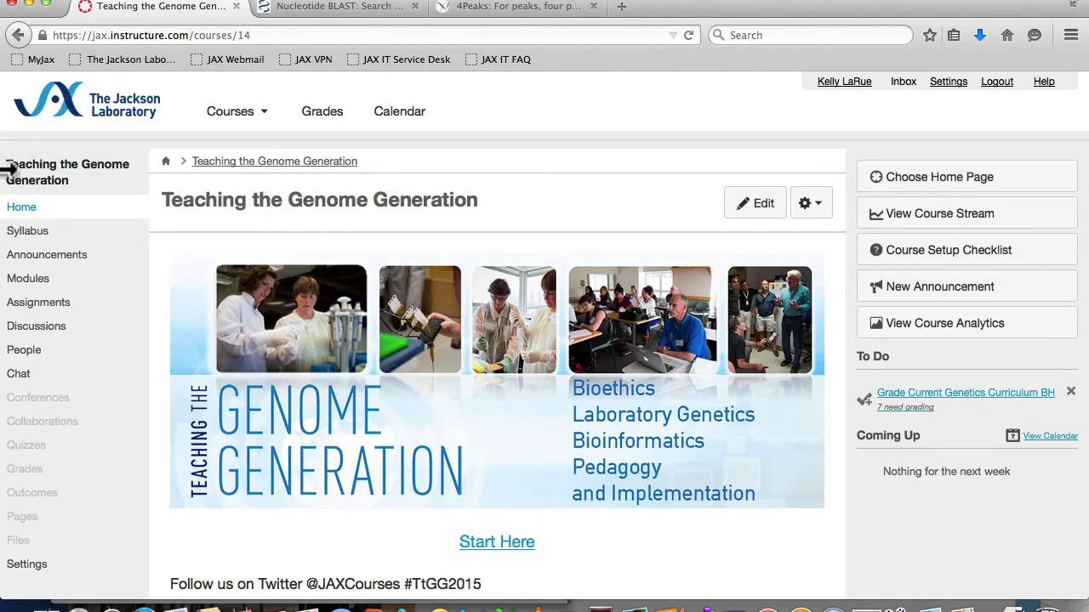
# Step: Go to Module 2 in the course Modules list and open its Sequencing Results item
pyautogui.click(31, 282)
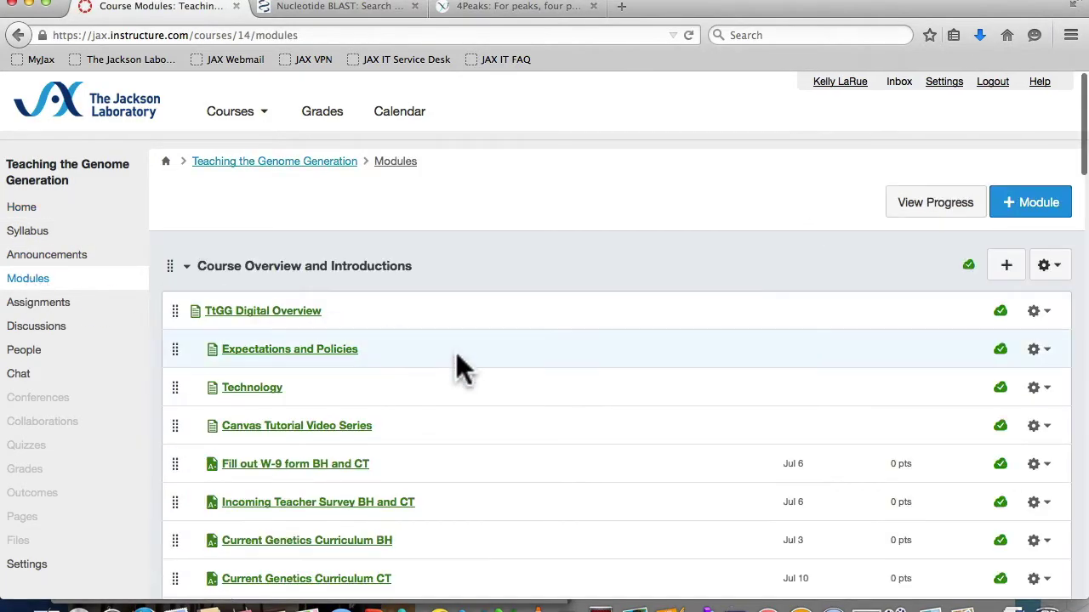
pyautogui.scroll(-10, 456, 355)
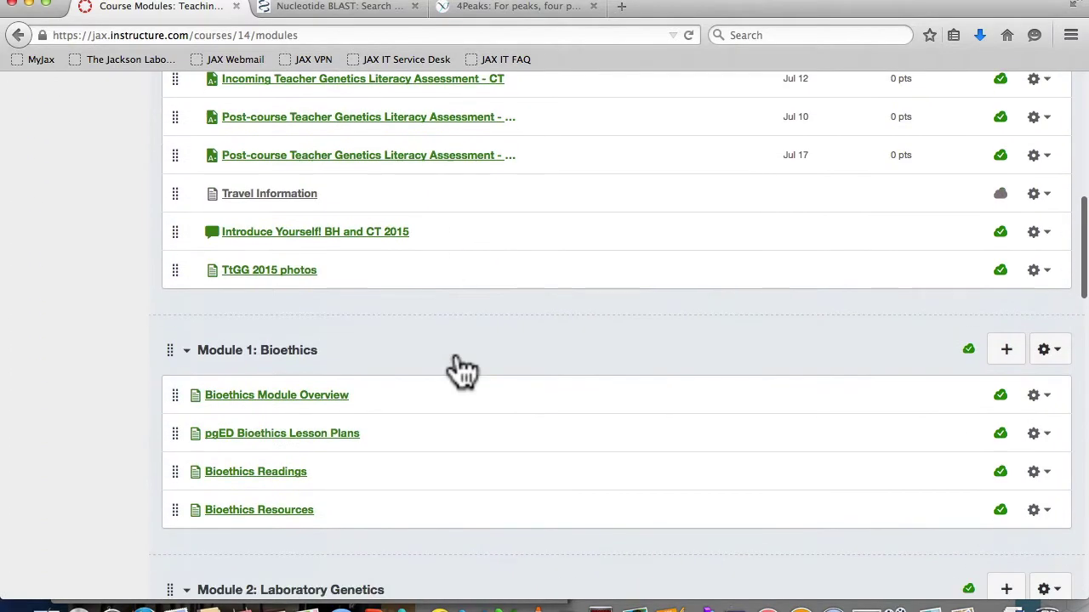
pyautogui.scroll(-9, 456, 355)
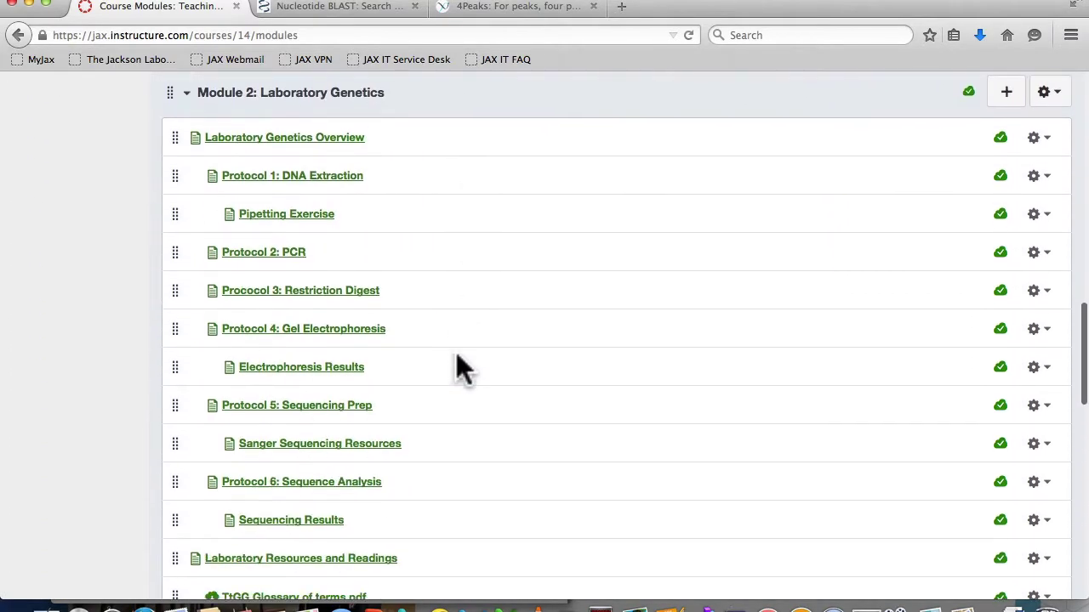
pyautogui.scroll(-3, 460, 368)
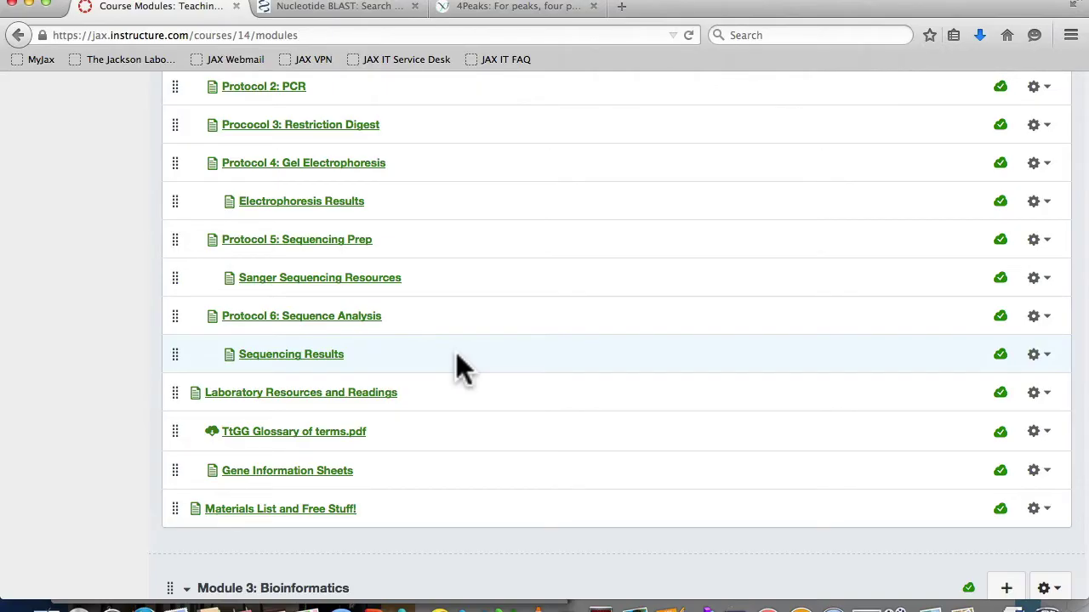
pyautogui.click(336, 361)
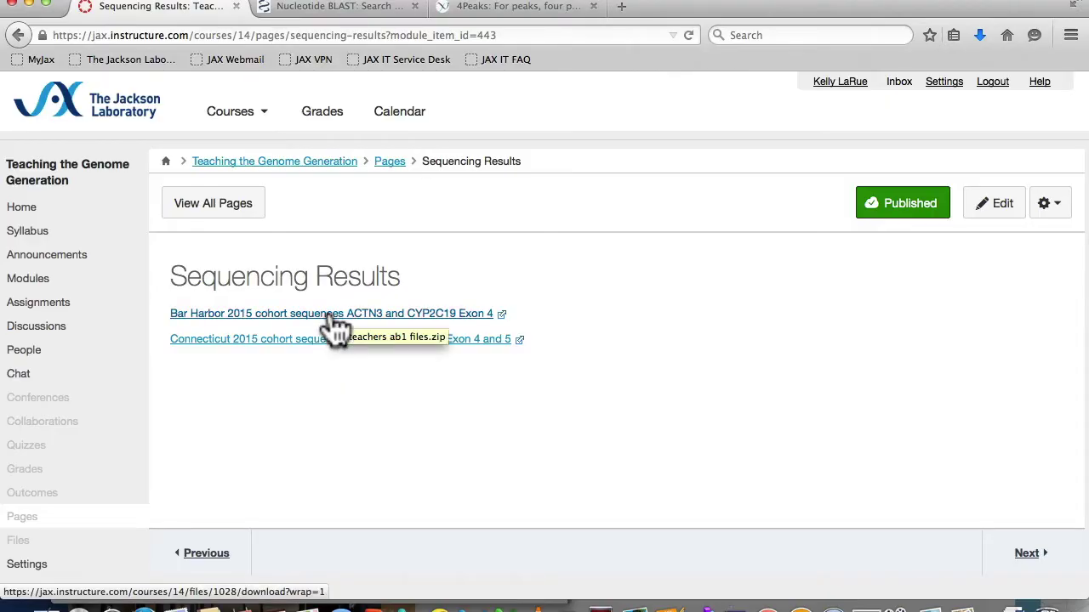
# Step: Download the Bar Harbor 2015 cohort traces as BH teachers ab1 files.zip
pyautogui.click(332, 316)
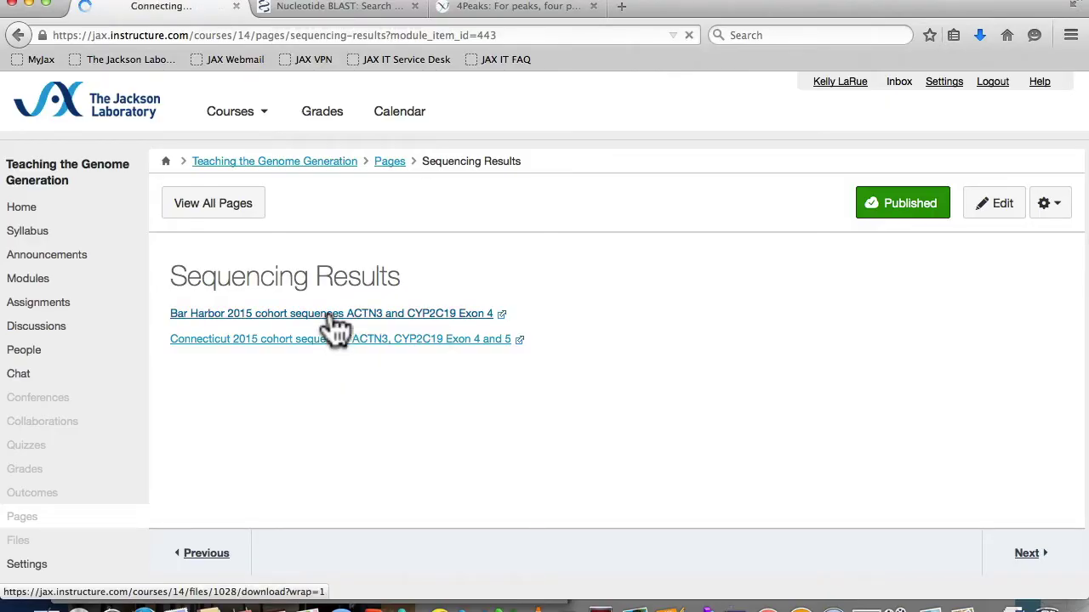
pyautogui.click(687, 400)
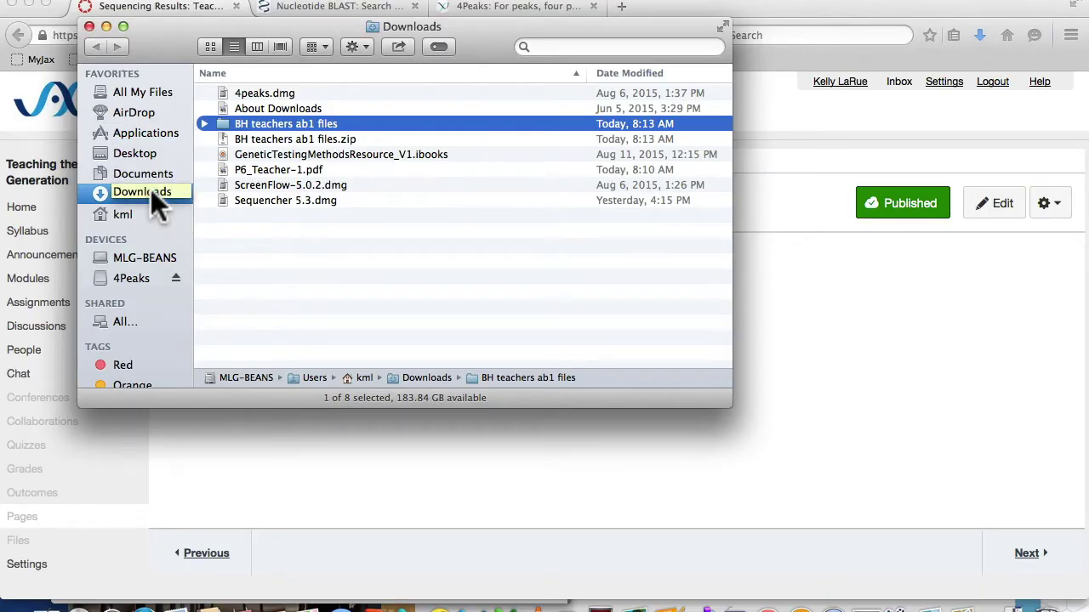
# Step: Open the BH teachers ab1 files folder and widen the Finder window to show full file names
pyautogui.doubleClick(242, 125)
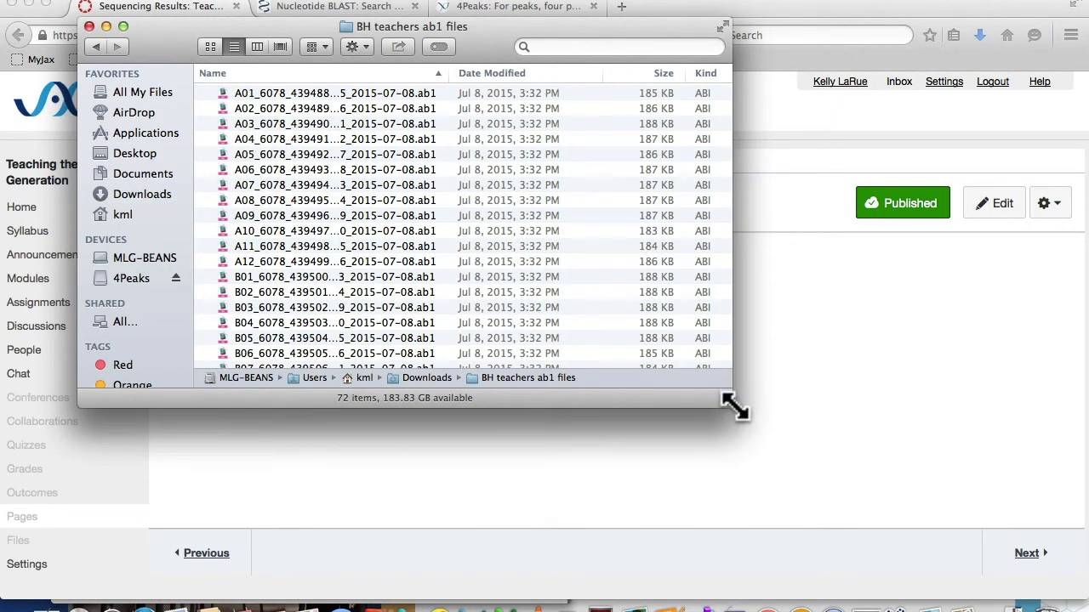
pyautogui.moveTo(731, 406); pyautogui.dragTo(976, 401)
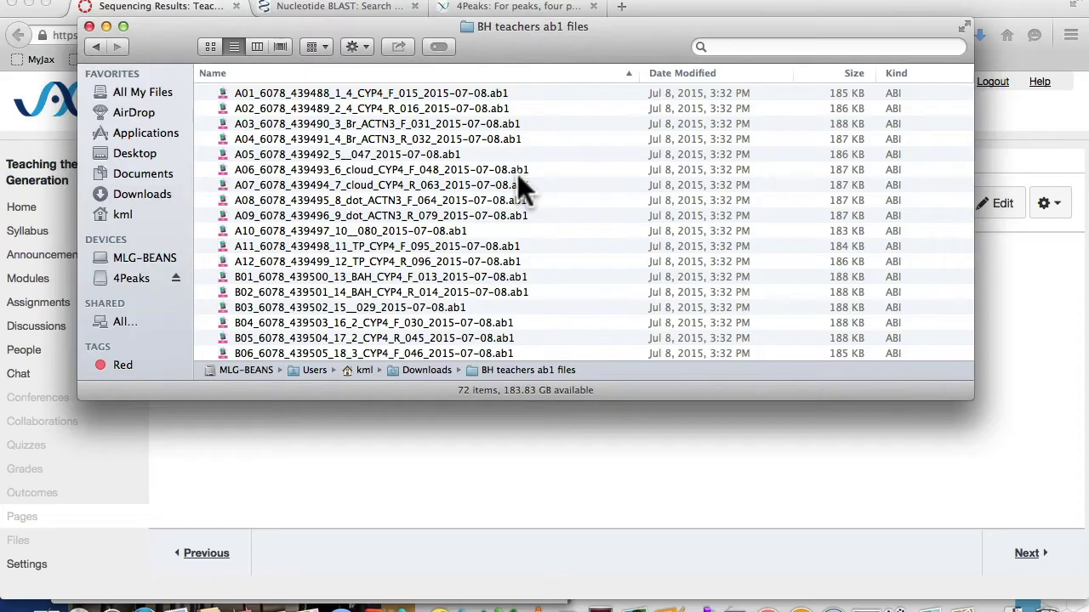
pyautogui.doubleClick(481, 168)
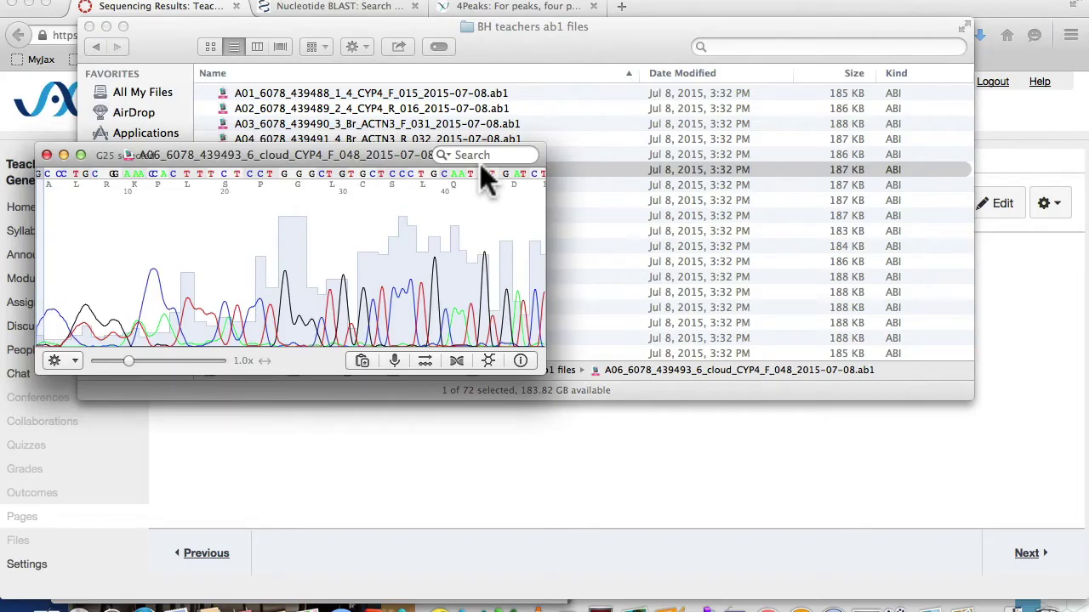
pyautogui.click(129, 2)
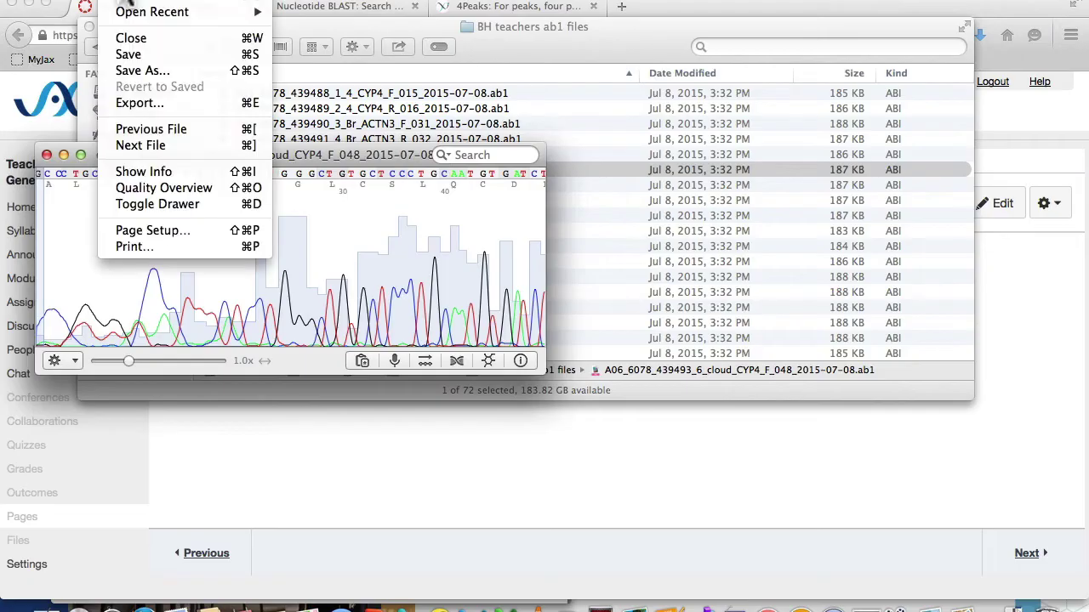
pyautogui.click(127, 2)
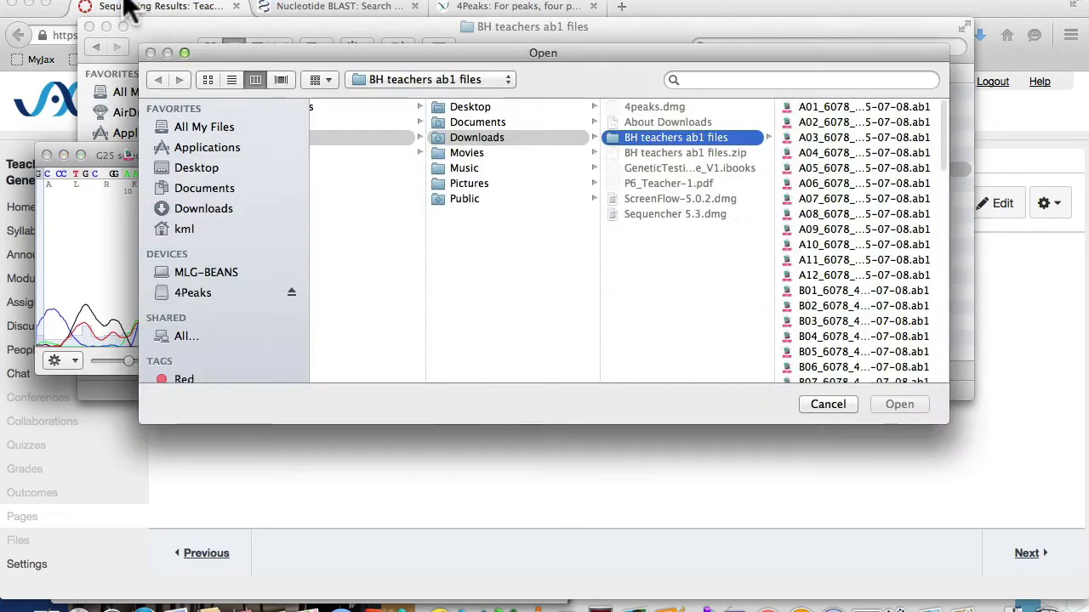
pyautogui.click(841, 109)
pyautogui.click(911, 406)
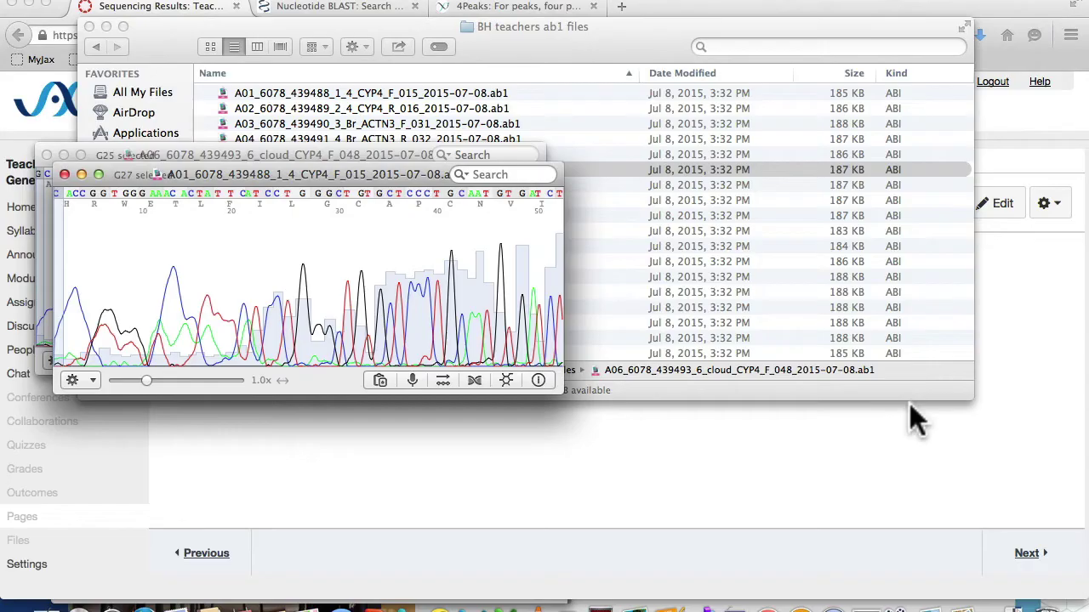
pyautogui.click(618, 39)
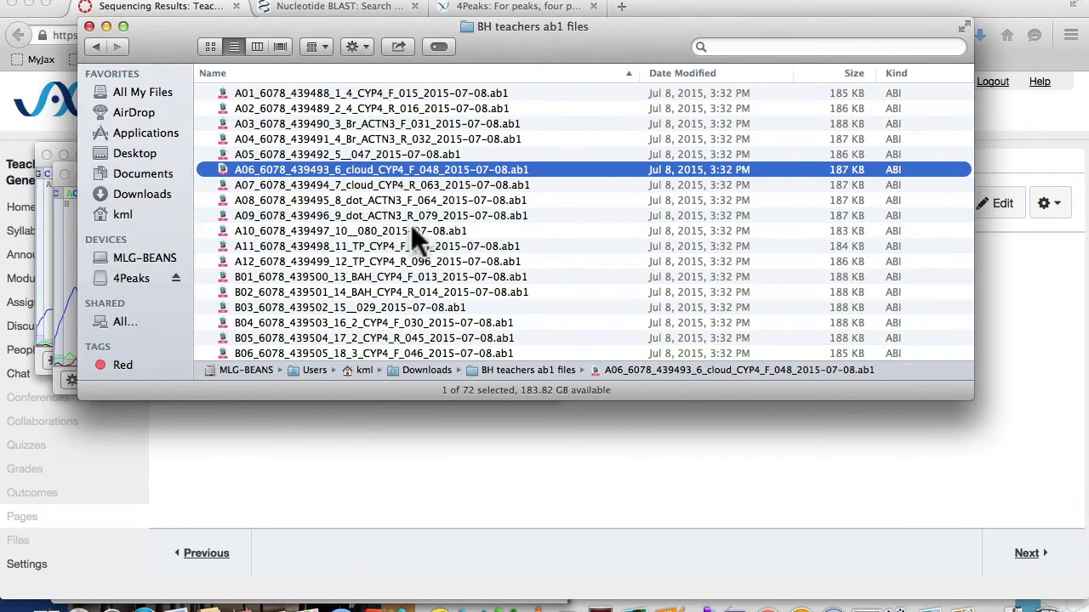
pyautogui.moveTo(407, 245)
pyautogui.mouseDown()
pyautogui.moveTo(518, 275)
pyautogui.moveTo(867, 542)
pyautogui.moveTo(929, 603)
pyautogui.moveTo(1055, 606)
pyautogui.mouseUp()
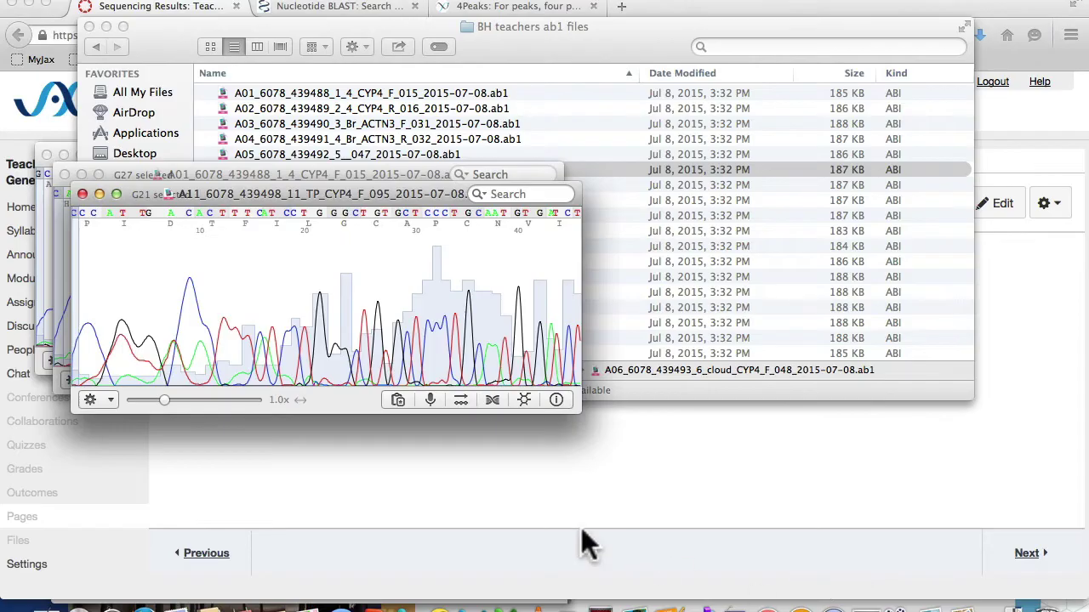
pyautogui.click(82, 194)
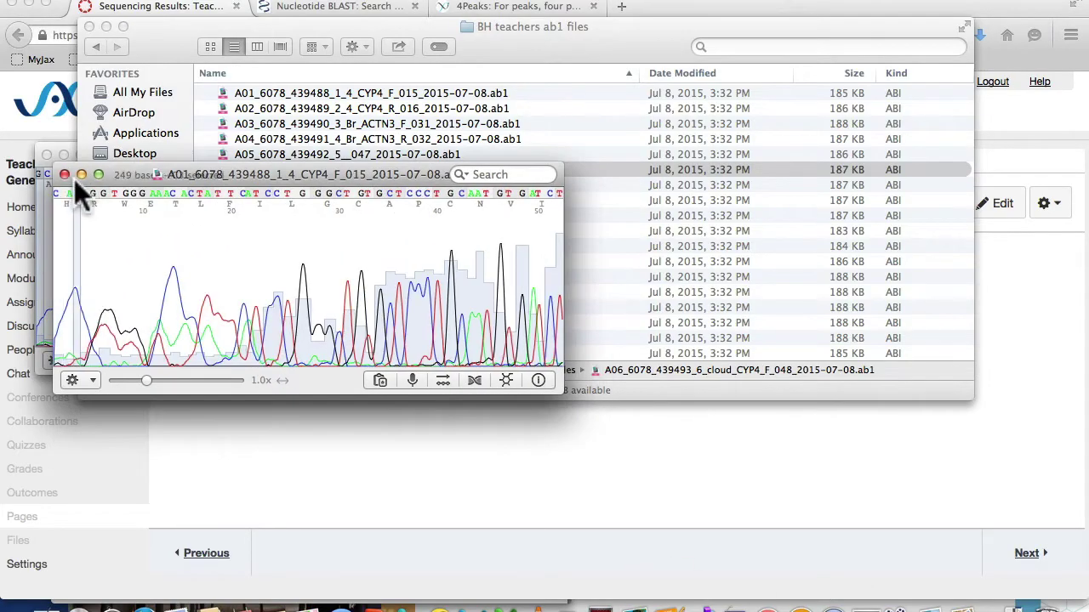
pyautogui.click(64, 174)
pyautogui.click(47, 156)
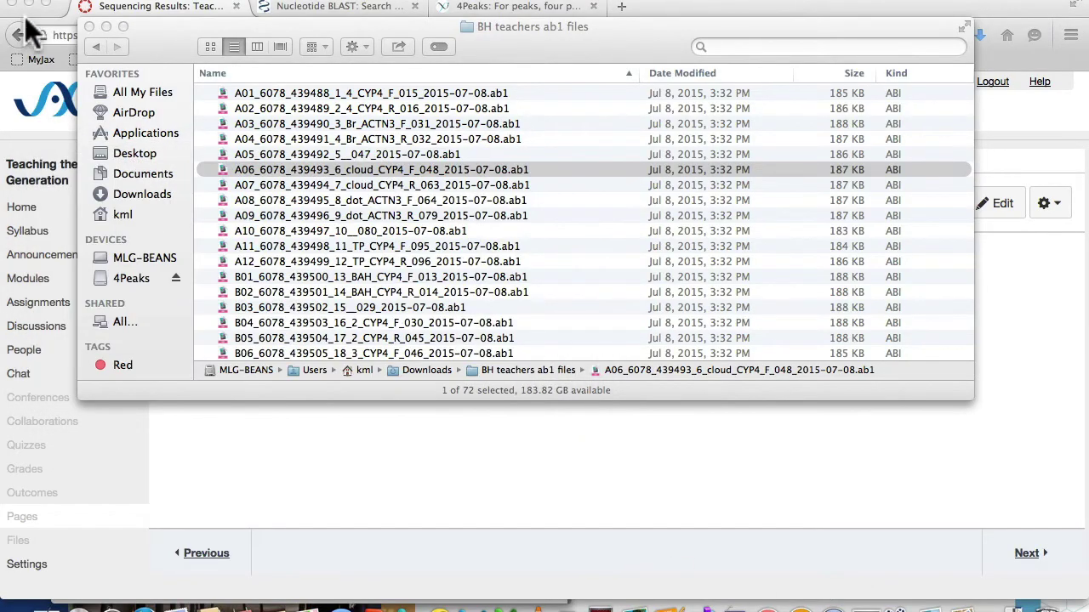
# Step: Minimize Firefox and scroll through the 72 .ab1 trace files from A01 to the F-row wells
pyautogui.click(29, 7)
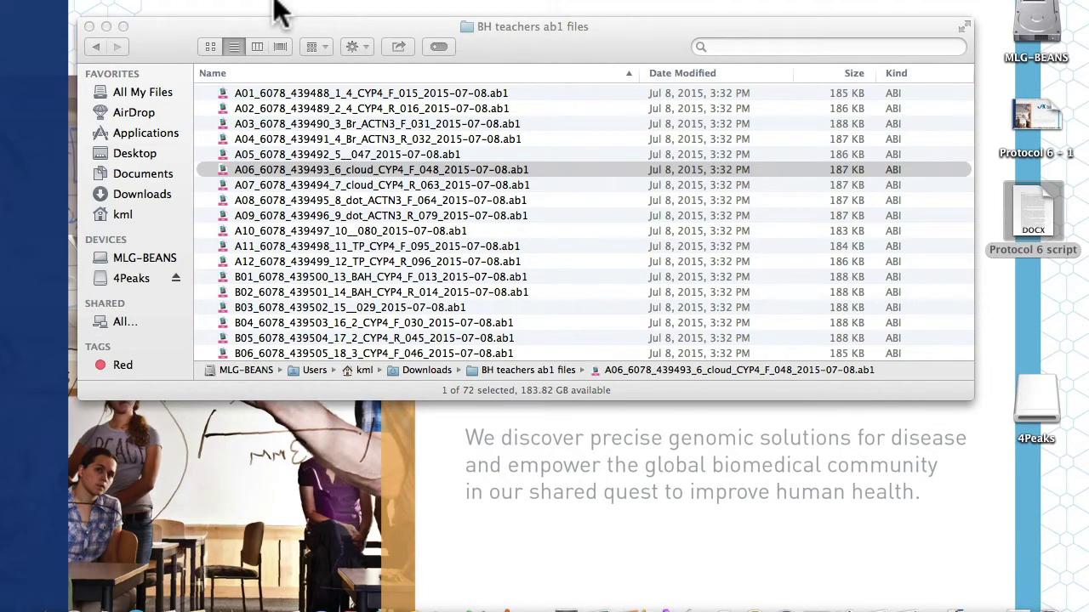
pyautogui.scroll(-3, 344, 222)
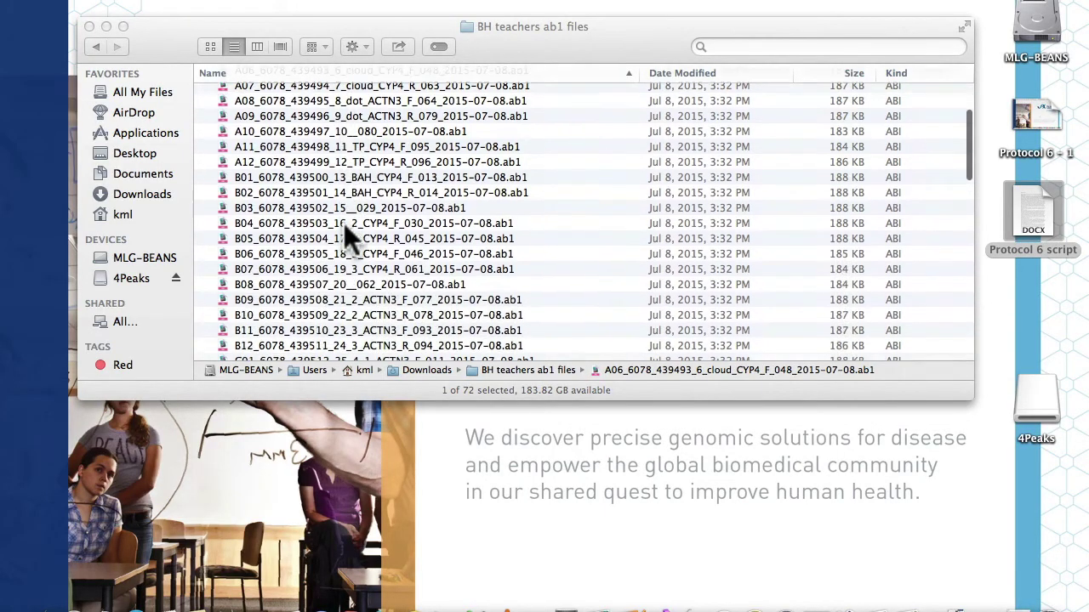
pyautogui.scroll(-12, 343, 223)
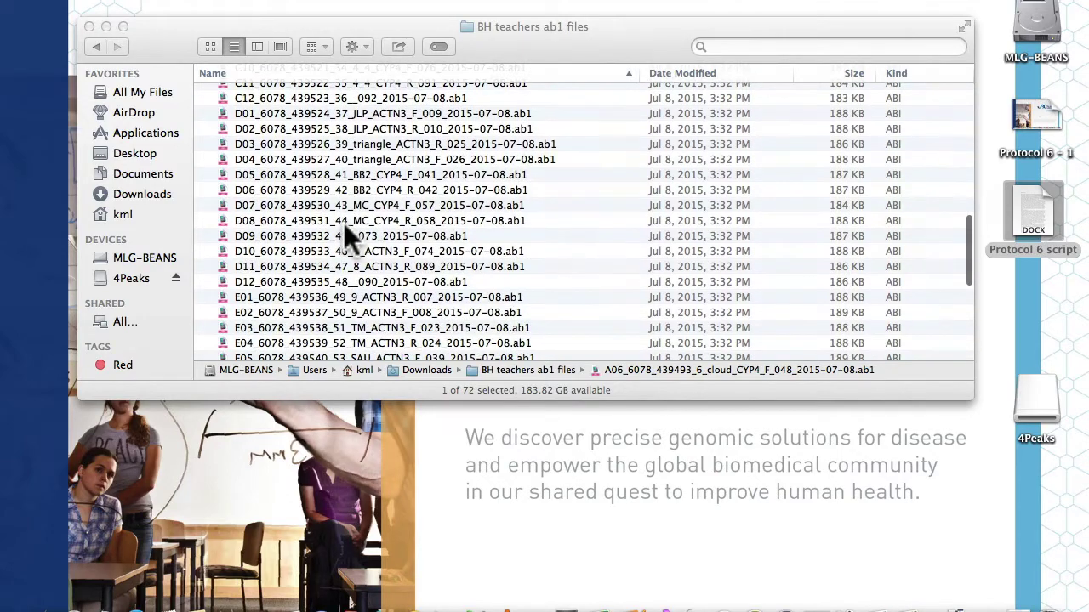
pyautogui.scroll(-5, 344, 223)
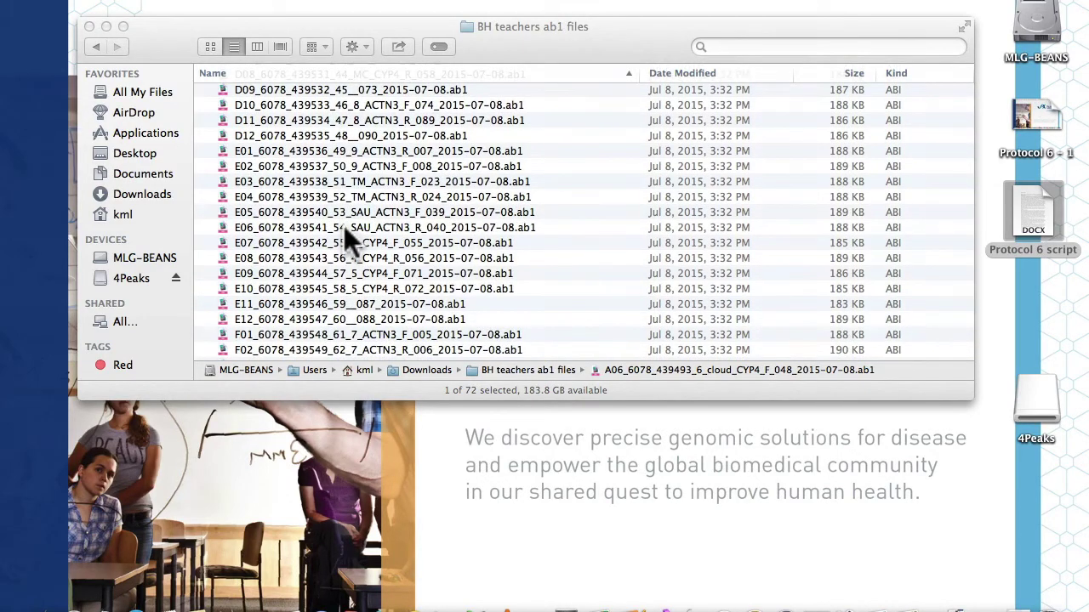
pyautogui.doubleClick(349, 241)
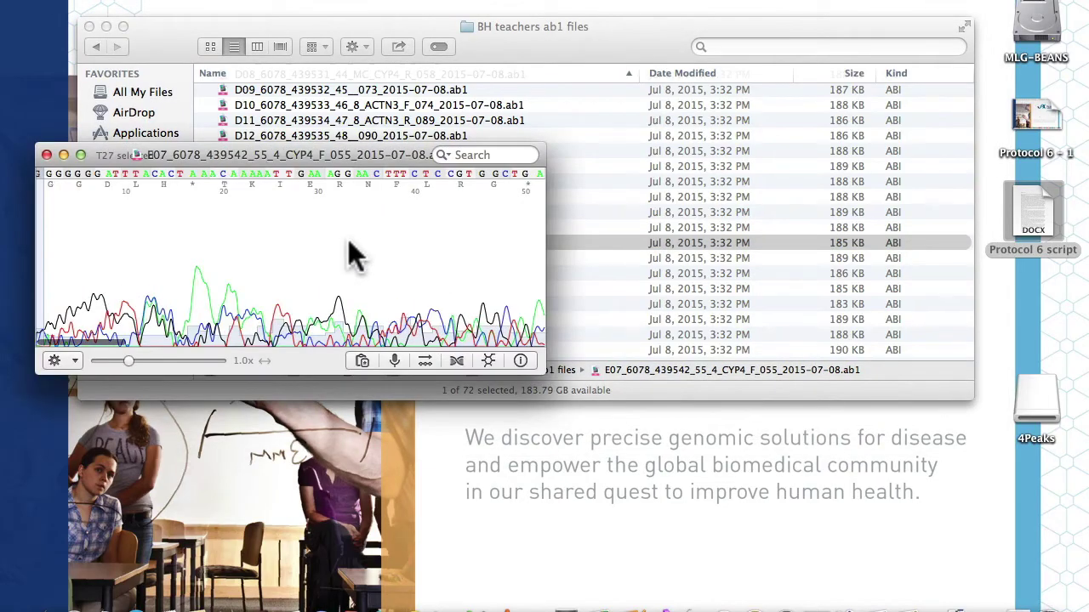
pyautogui.click(81, 155)
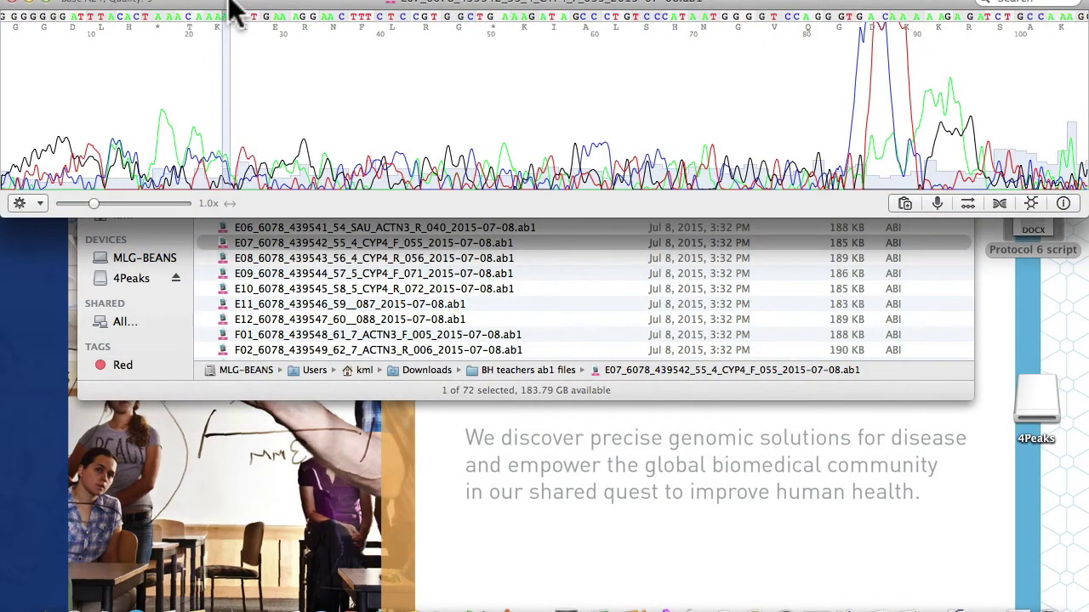
pyautogui.moveTo(235, 8)
pyautogui.mouseDown()
pyautogui.moveTo(235, 204)
pyautogui.moveTo(229, 191)
pyautogui.mouseUp()
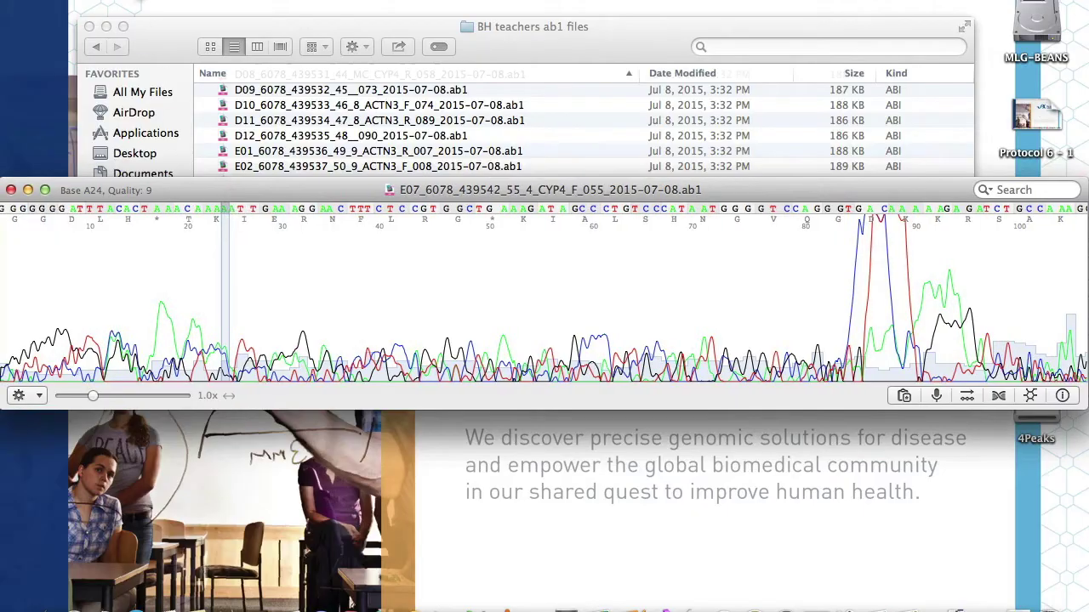
pyautogui.click(105, 26)
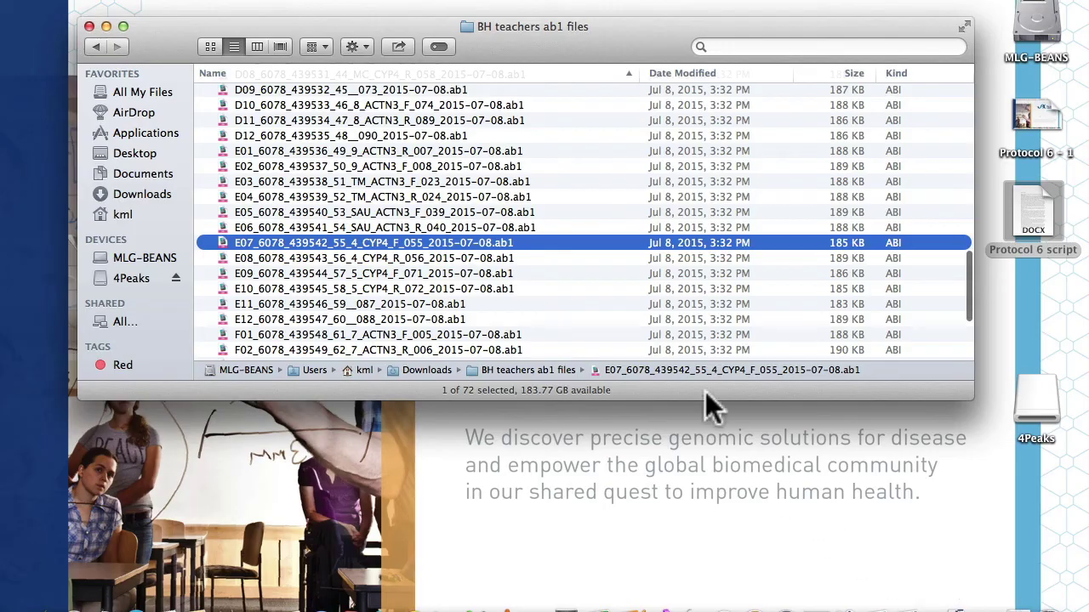
# Step: Open the E05 SAU_ACTN3_F_039 trace in 4Peaks, close Finder, center the window, and select bases A28 back to the start
pyautogui.doubleClick(508, 213)
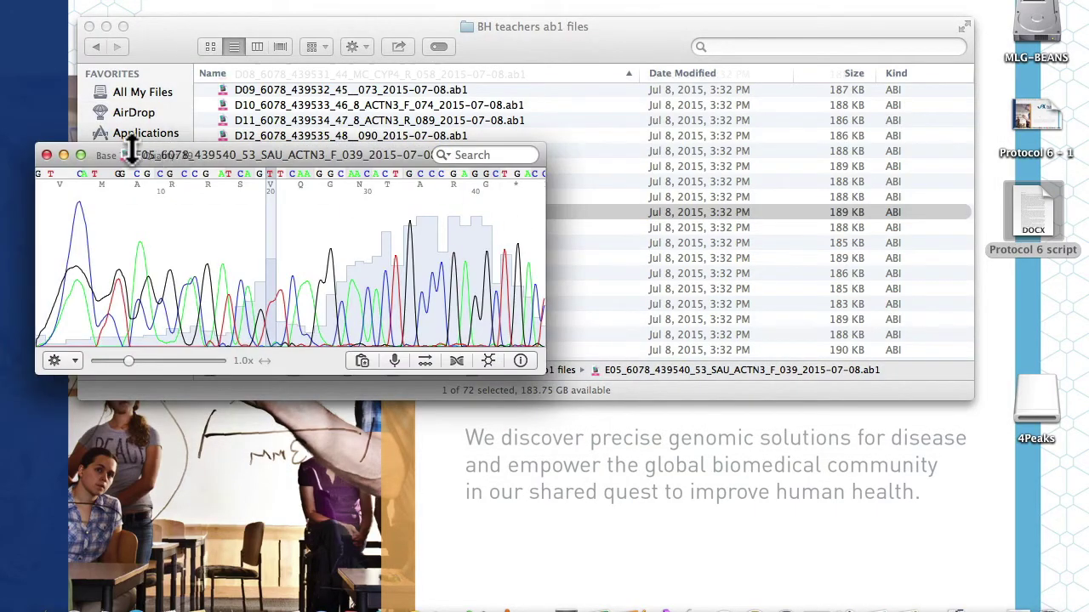
pyautogui.click(81, 155)
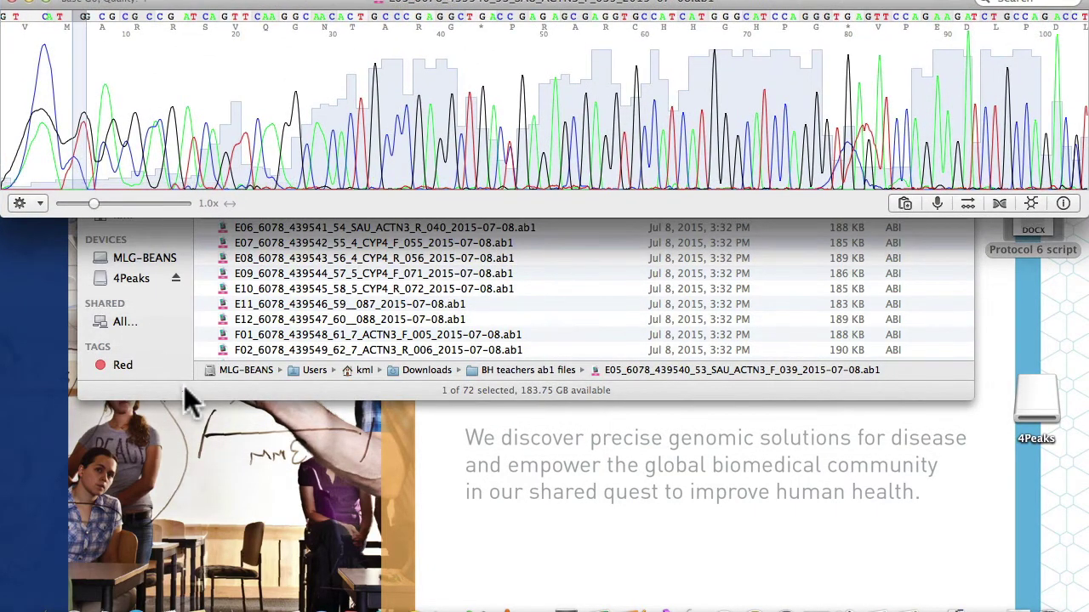
pyautogui.click(183, 385)
pyautogui.click(89, 26)
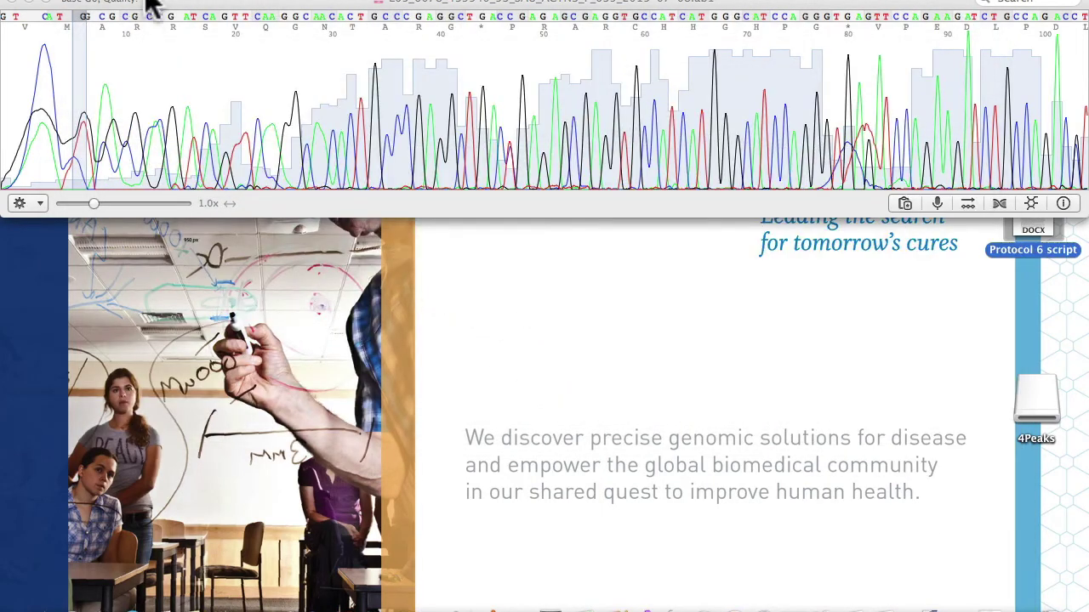
pyautogui.moveTo(151, 7); pyautogui.dragTo(142, 140)
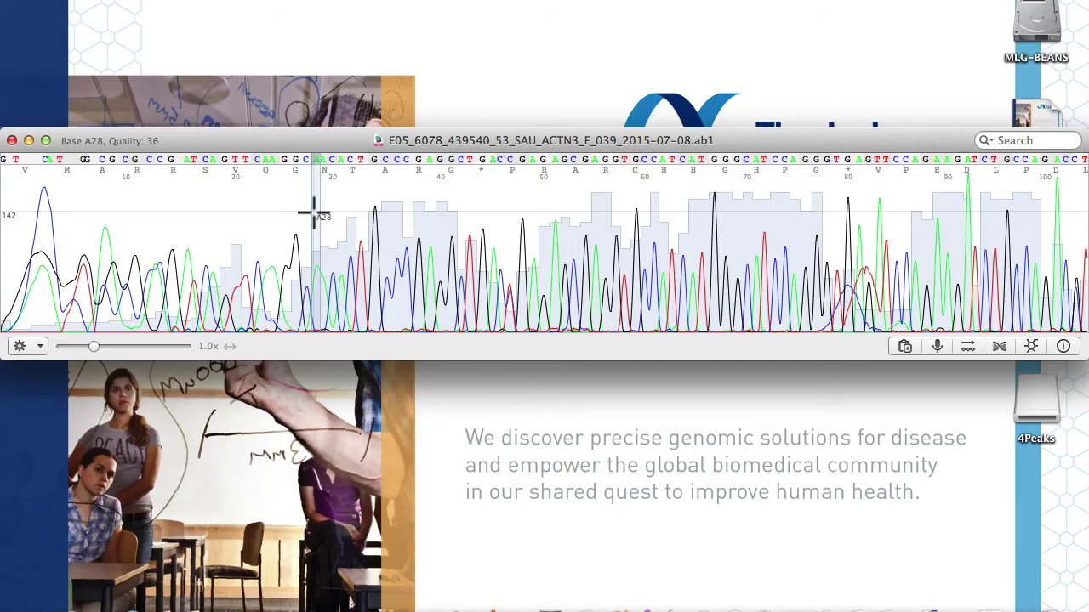
pyautogui.moveTo(313, 211); pyautogui.dragTo(7, 234)
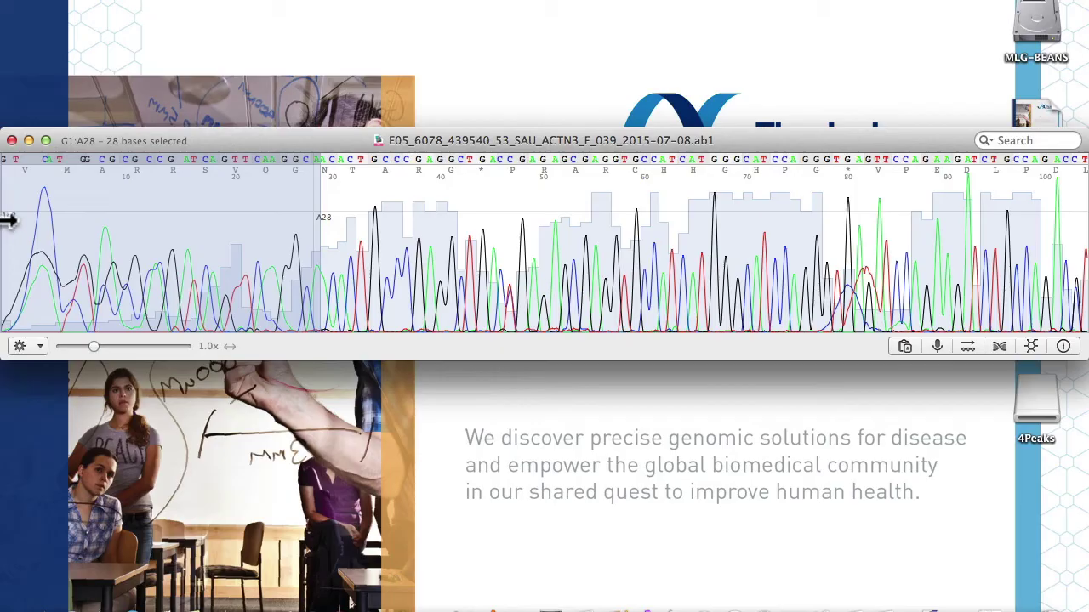
# Step: Delete the 28 selected low-quality bases from the start, leaving 354 bases
pyautogui.rightClick(100, 234)
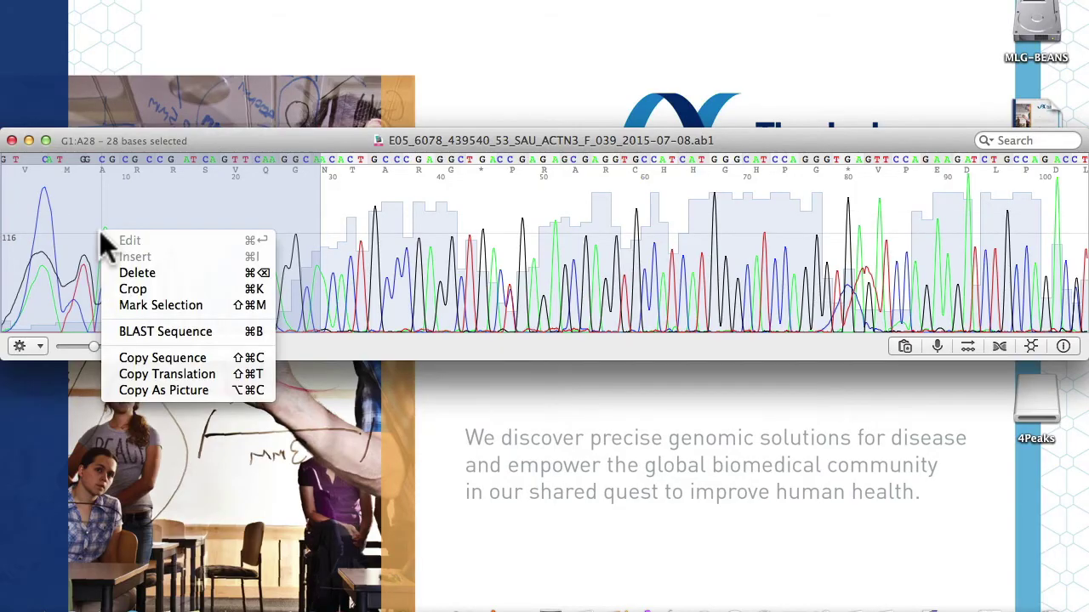
pyautogui.click(128, 271)
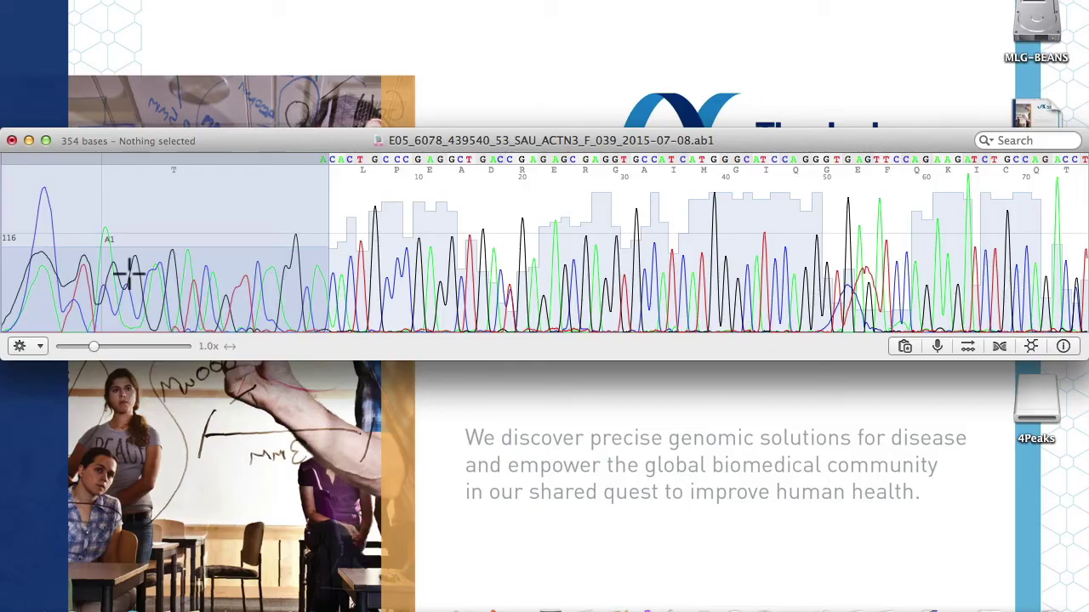
pyautogui.click(173, 176)
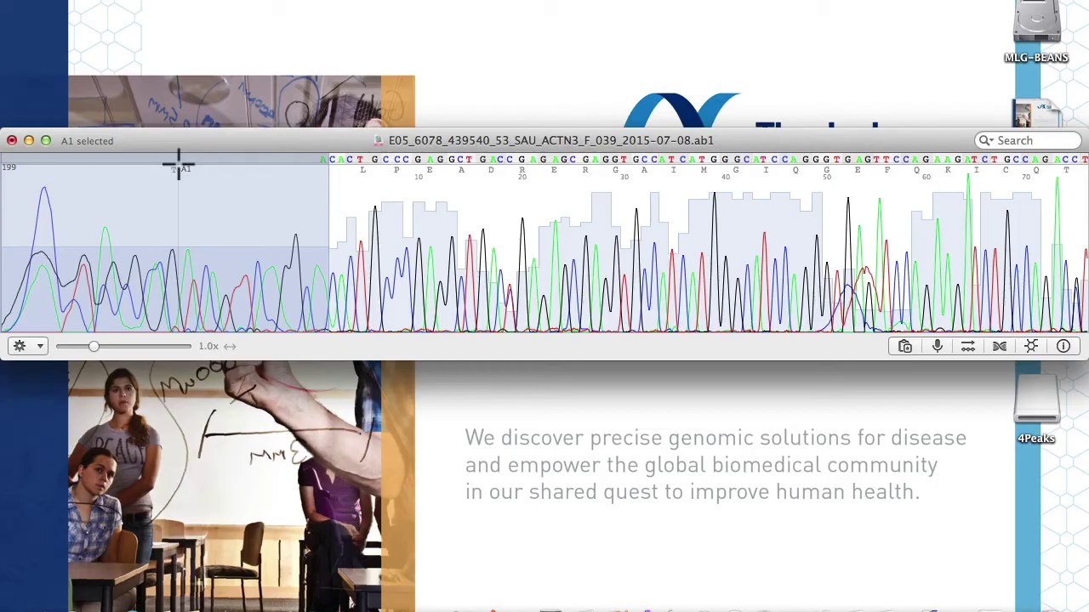
# Step: Scroll to the end of the trace and select bases T288 through the last base
pyautogui.hscroll(10, 320, 250)
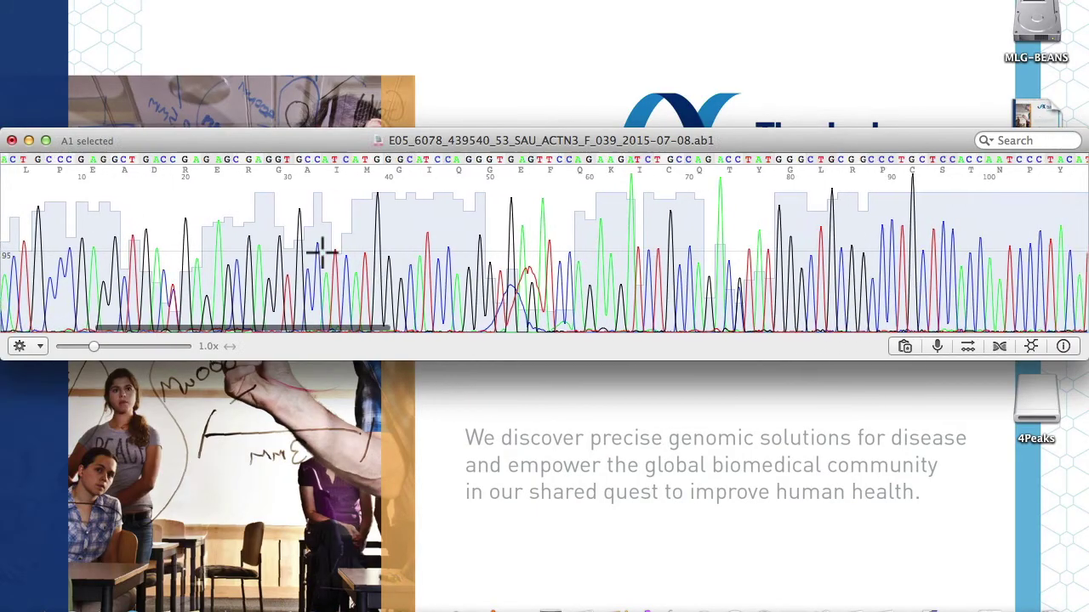
pyautogui.hscroll(20, 320, 250)
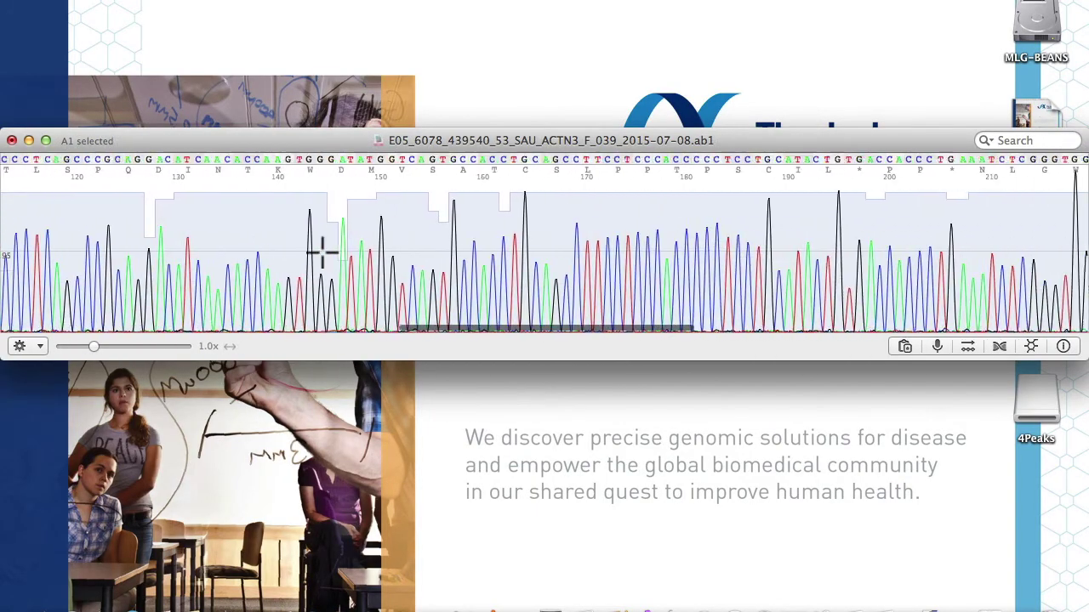
pyautogui.hscroll(20, 322, 250)
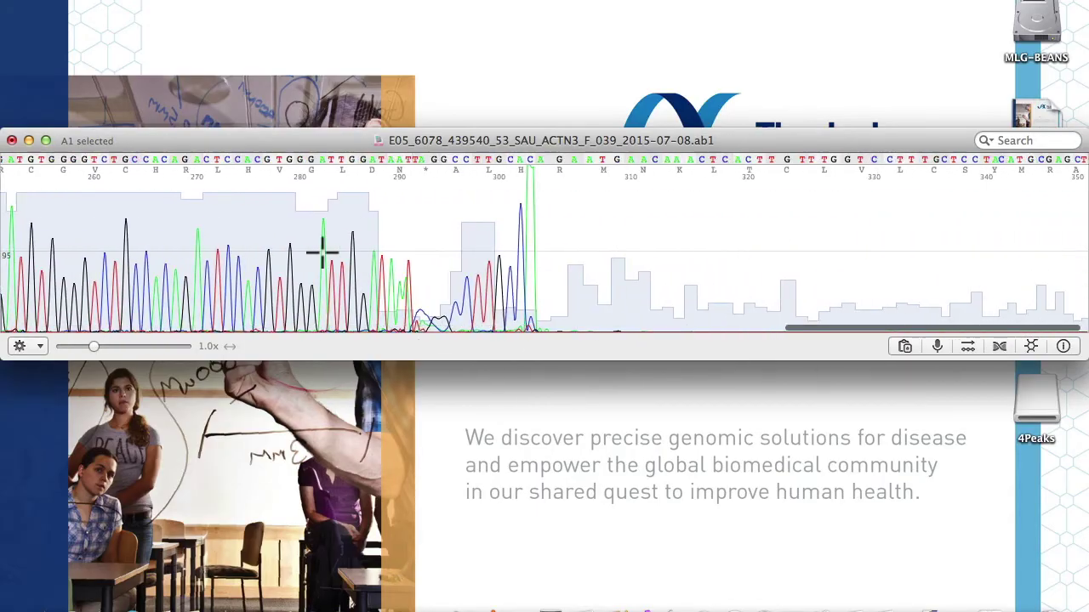
pyautogui.hscroll(3, 322, 250)
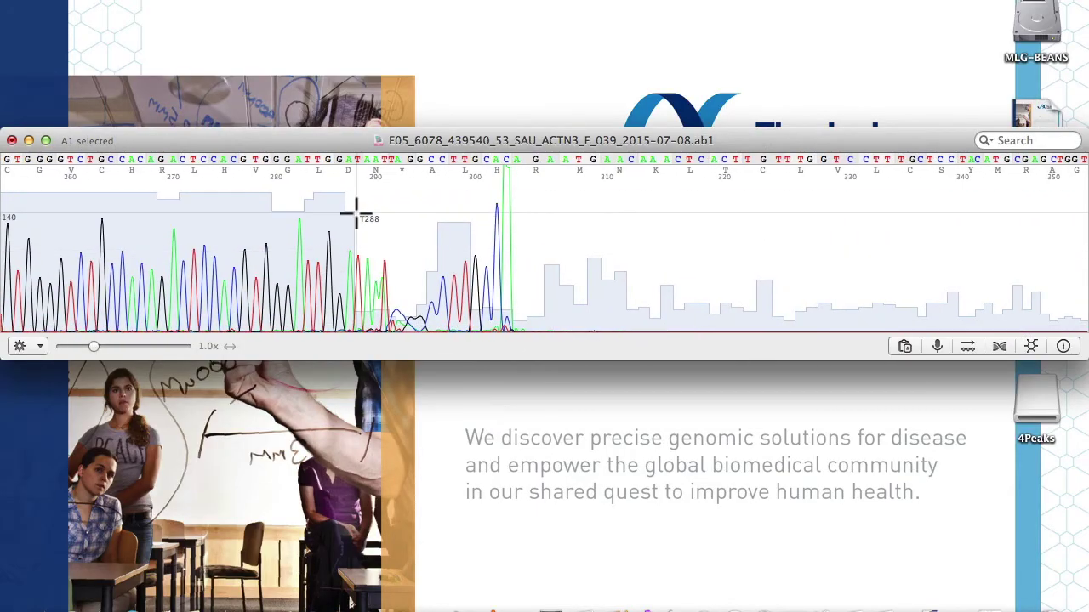
pyautogui.moveTo(355, 213)
pyautogui.mouseDown()
pyautogui.moveTo(615, 268)
pyautogui.moveTo(1033, 250)
pyautogui.moveTo(1087, 271)
pyautogui.mouseUp()
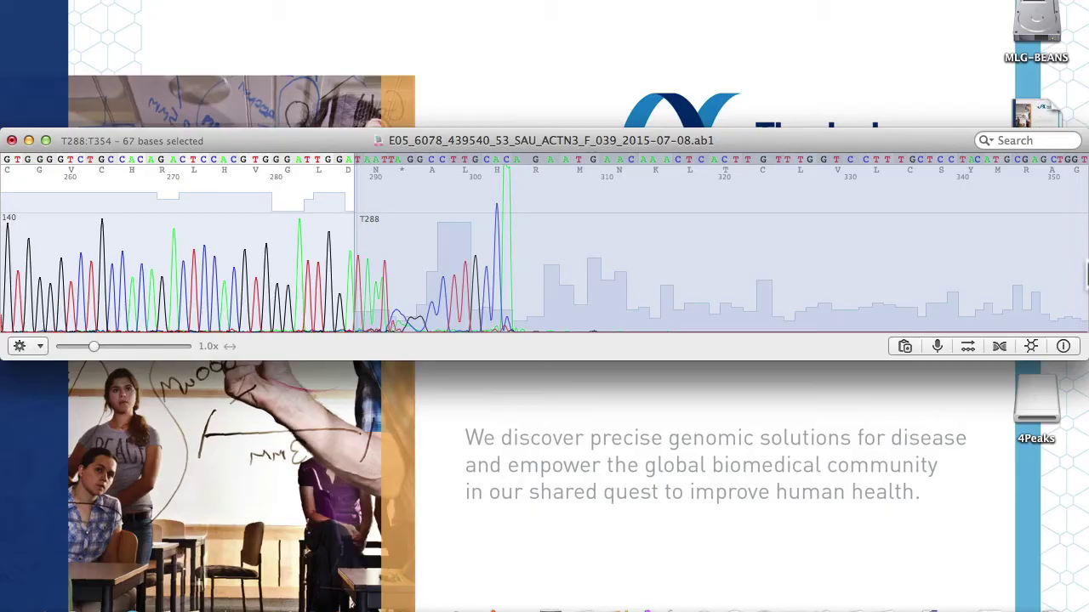
# Step: Delete the 67 selected tail bases so the trace ends at A287, then clear the selection
pyautogui.rightClick(818, 214)
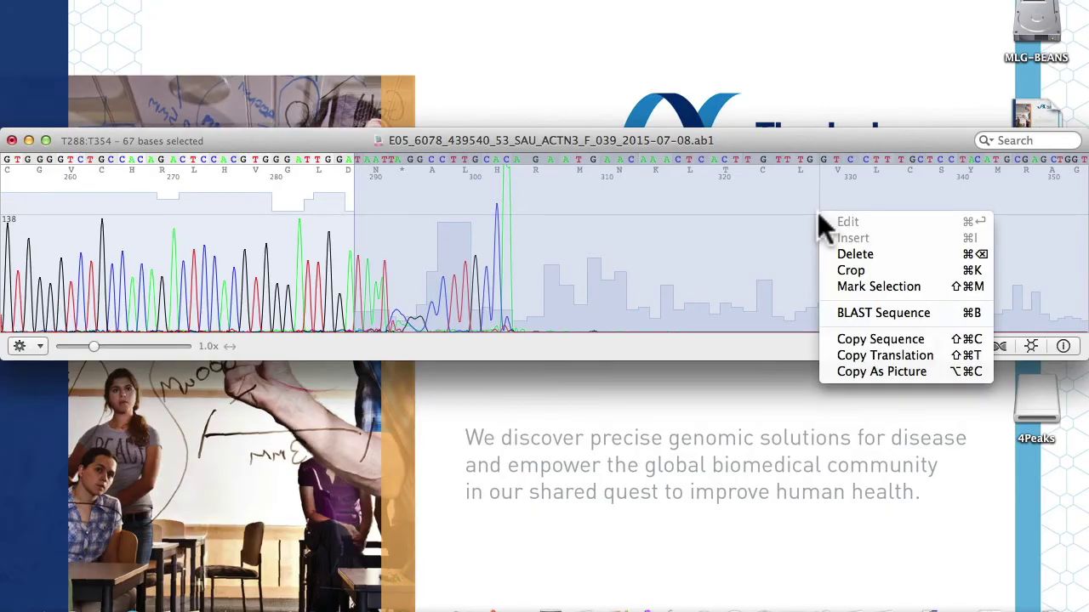
pyautogui.click(840, 254)
pyautogui.click(753, 287)
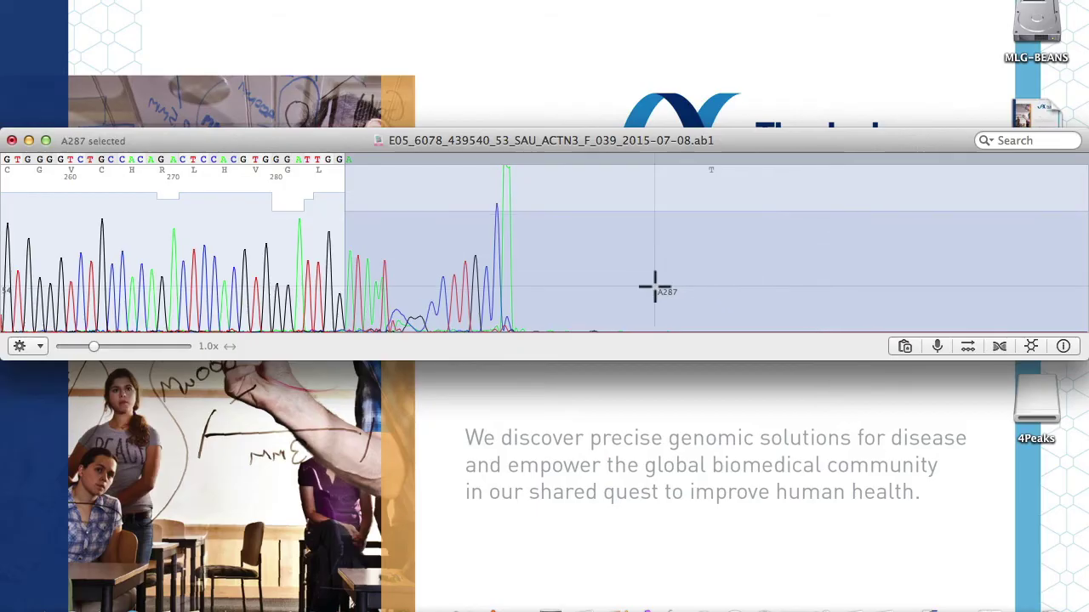
pyautogui.hscroll(3, 654, 288)
pyautogui.hscroll(-5, 654, 286)
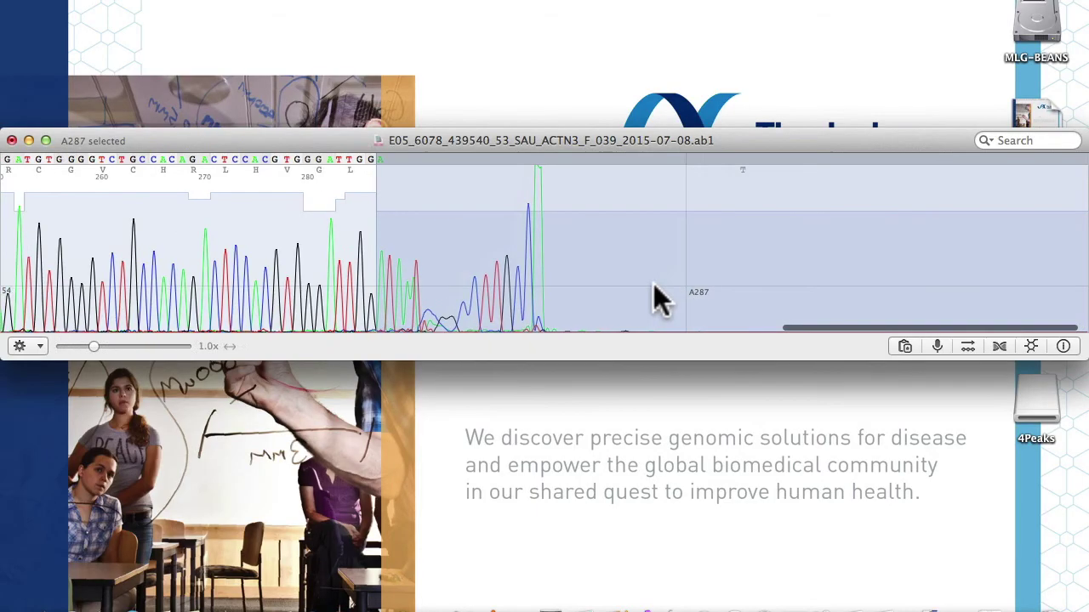
pyautogui.hscroll(-4, 653, 283)
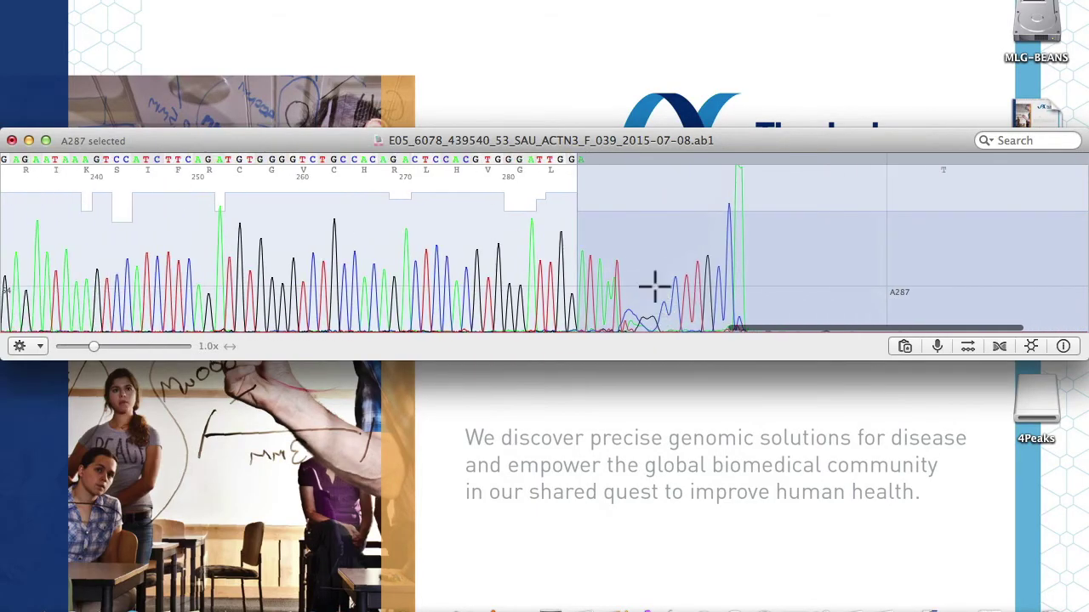
pyautogui.hscroll(-3, 653, 286)
pyautogui.hscroll(-11, 657, 287)
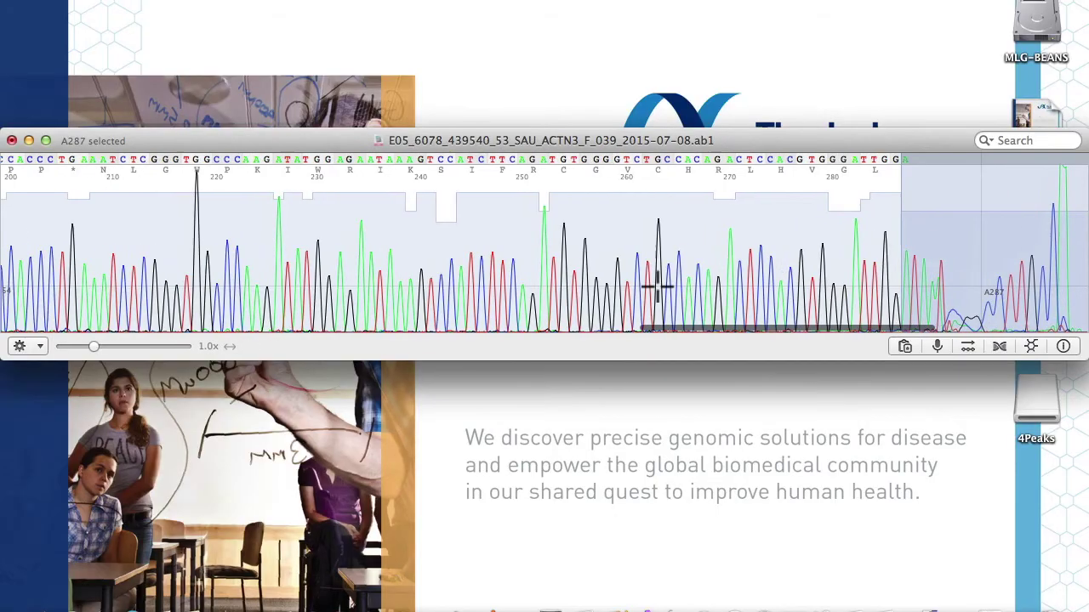
pyautogui.hscroll(-19, 656, 286)
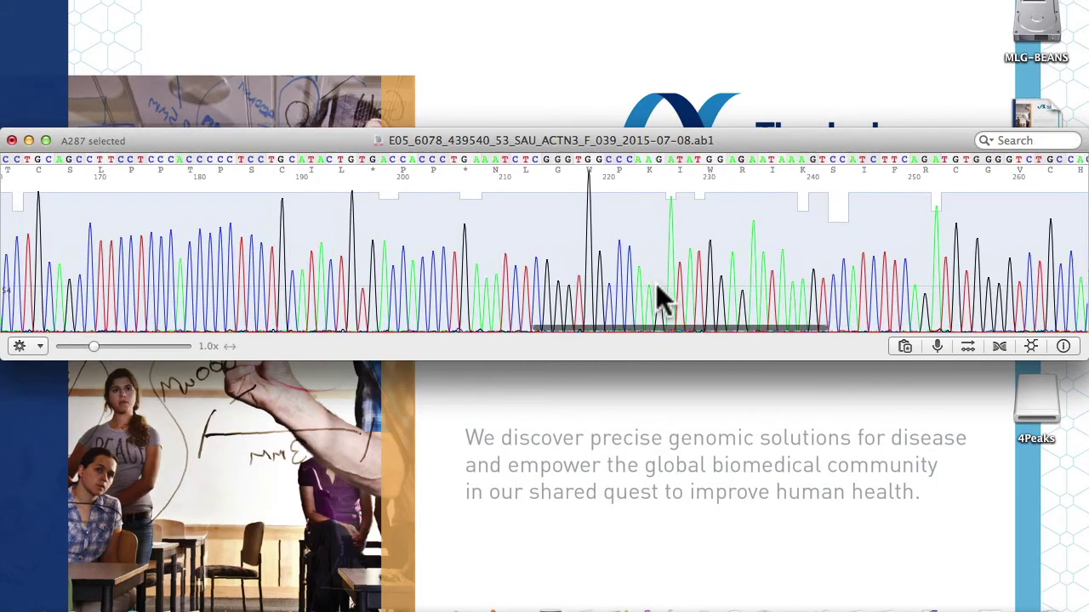
pyautogui.hscroll(-18, 656, 284)
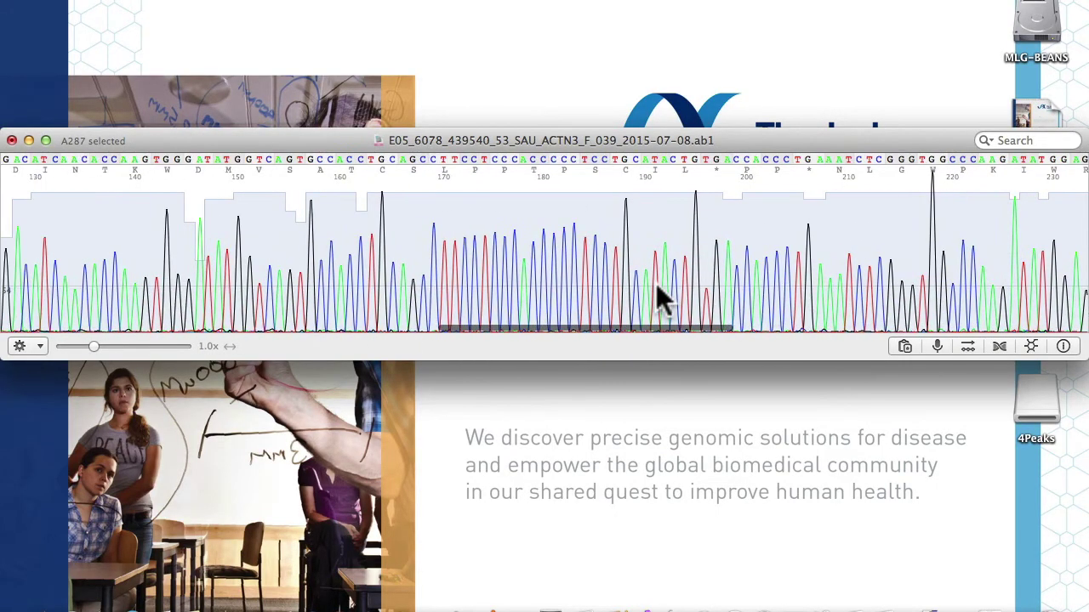
pyautogui.hscroll(-19, 655, 284)
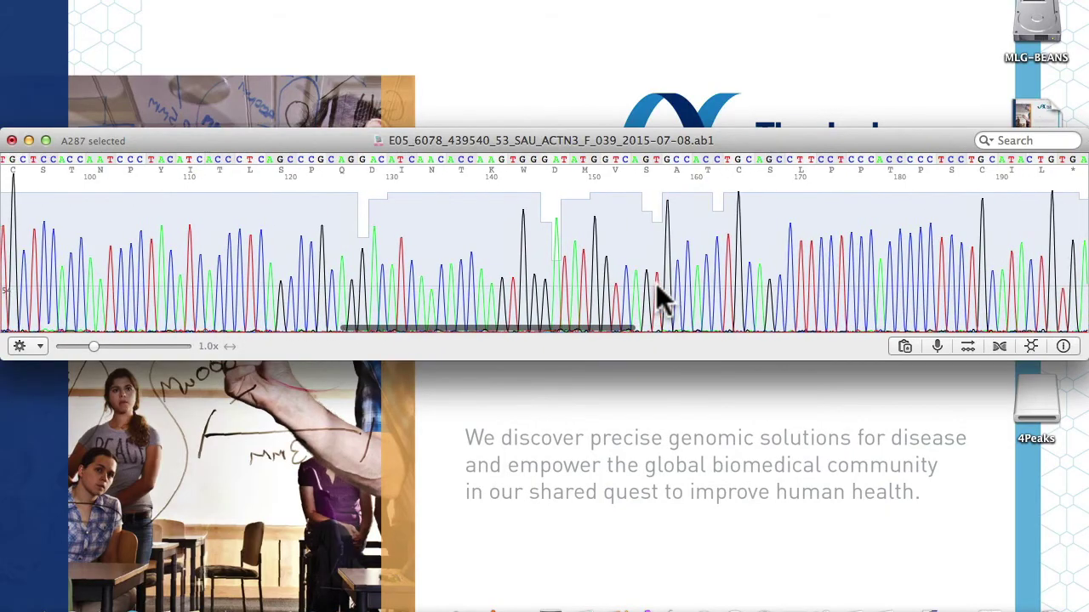
pyautogui.hscroll(-10, 656, 283)
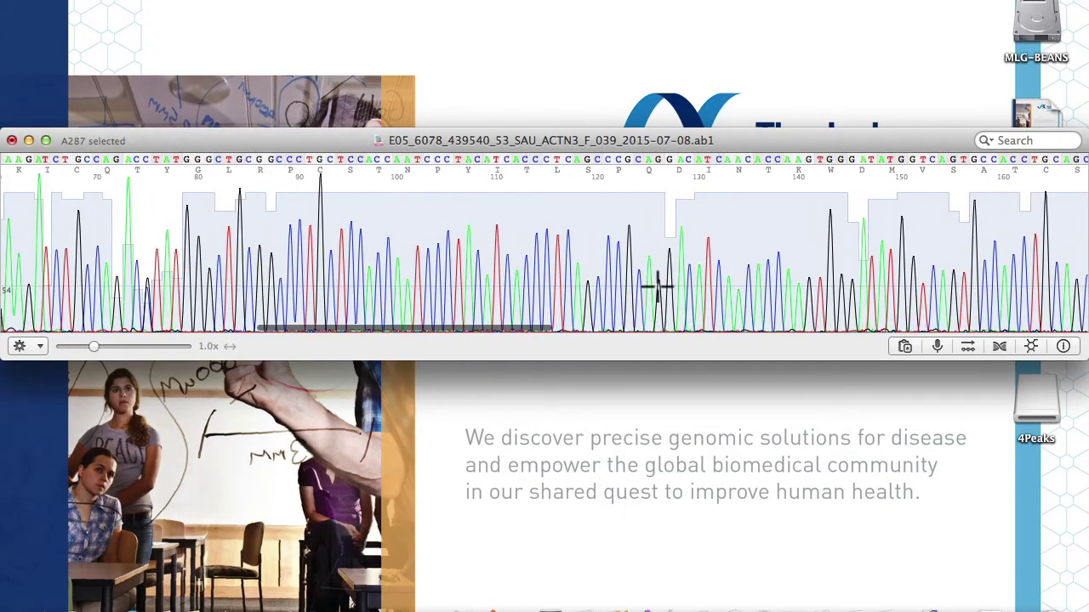
pyautogui.hscroll(-12, 656, 286)
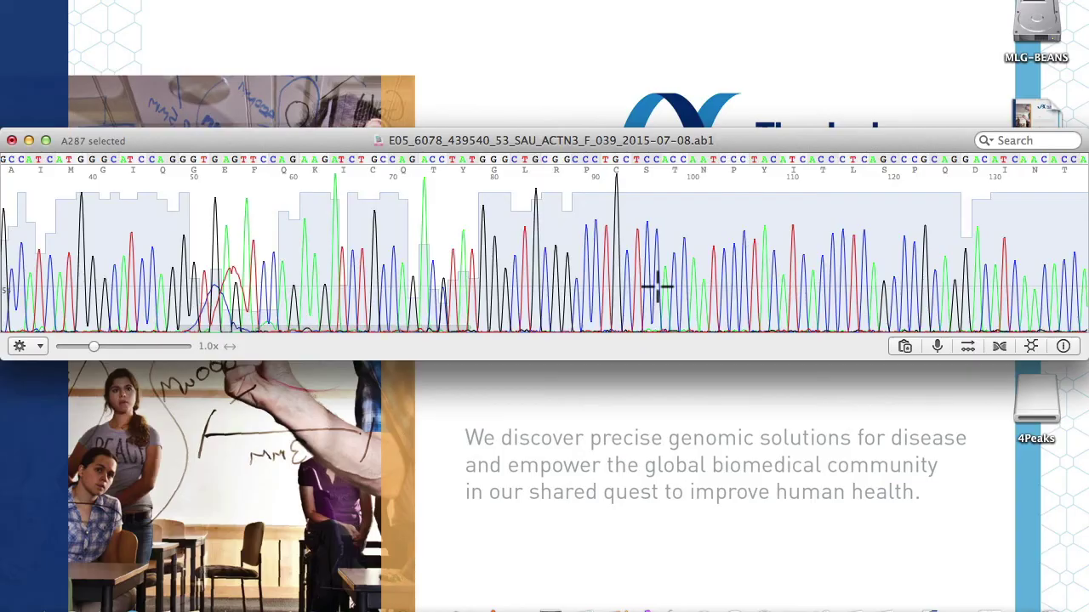
pyautogui.hscroll(-6, 656, 287)
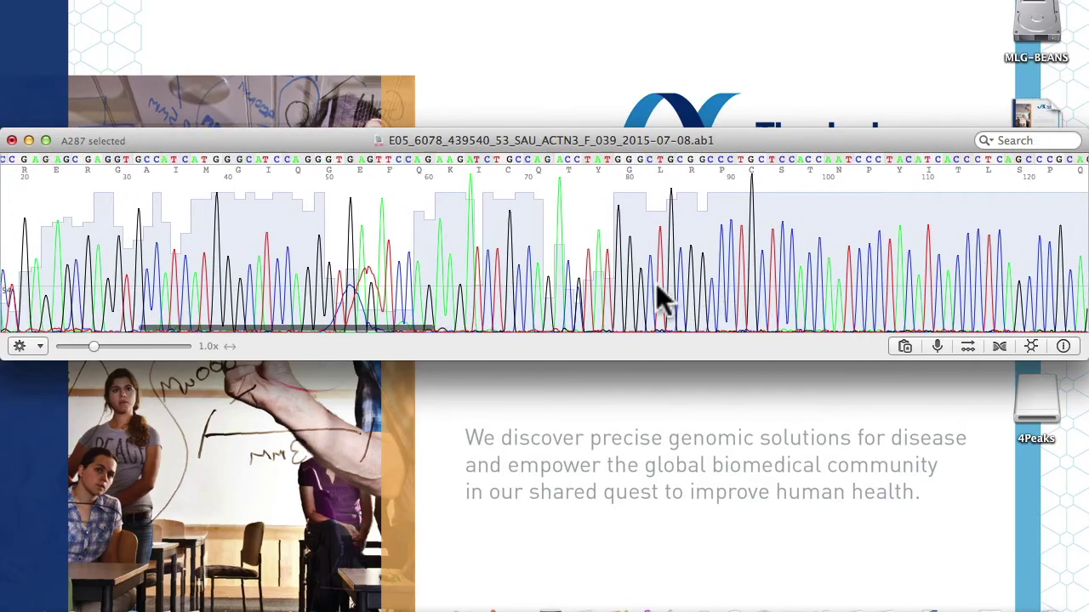
pyautogui.hscroll(-6, 656, 283)
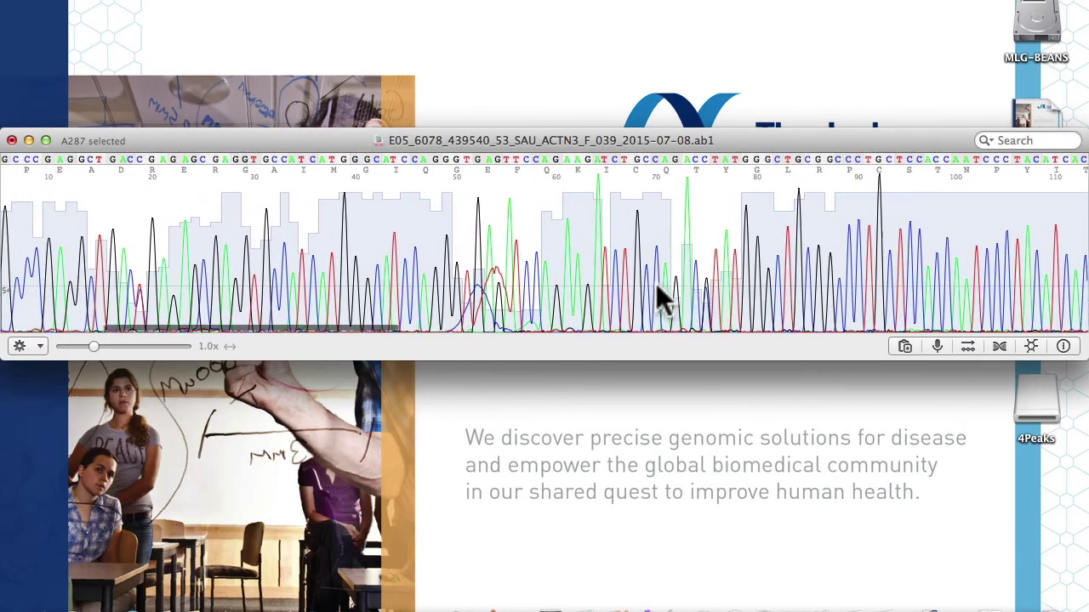
pyautogui.hscroll(-3, 656, 283)
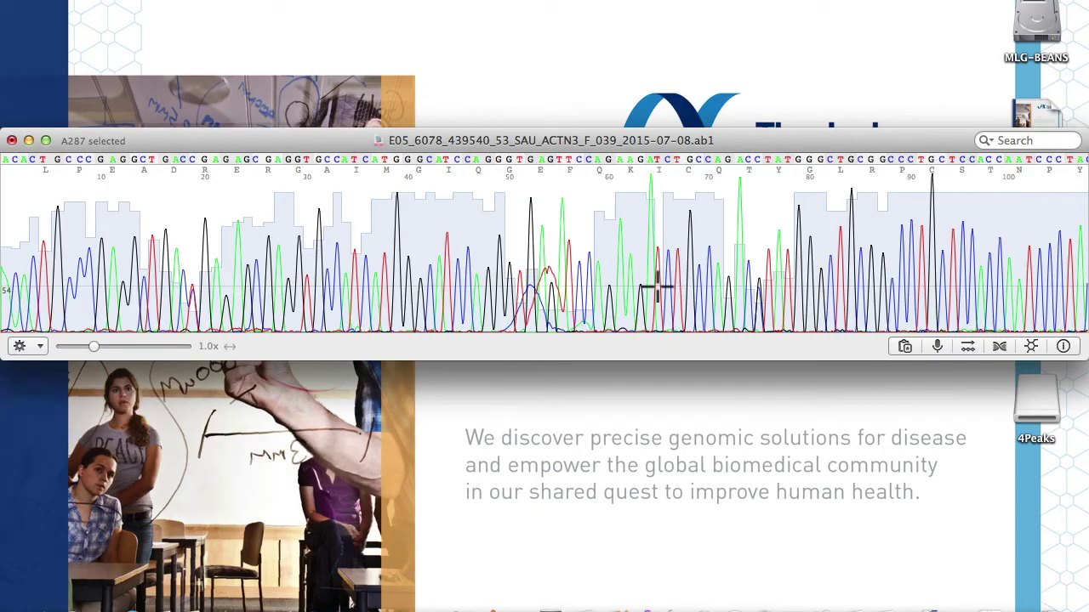
# Step: Select the dye-blob region G48 to A59 and zoom the trace to 2.0x
pyautogui.moveTo(486, 323); pyautogui.dragTo(601, 325)
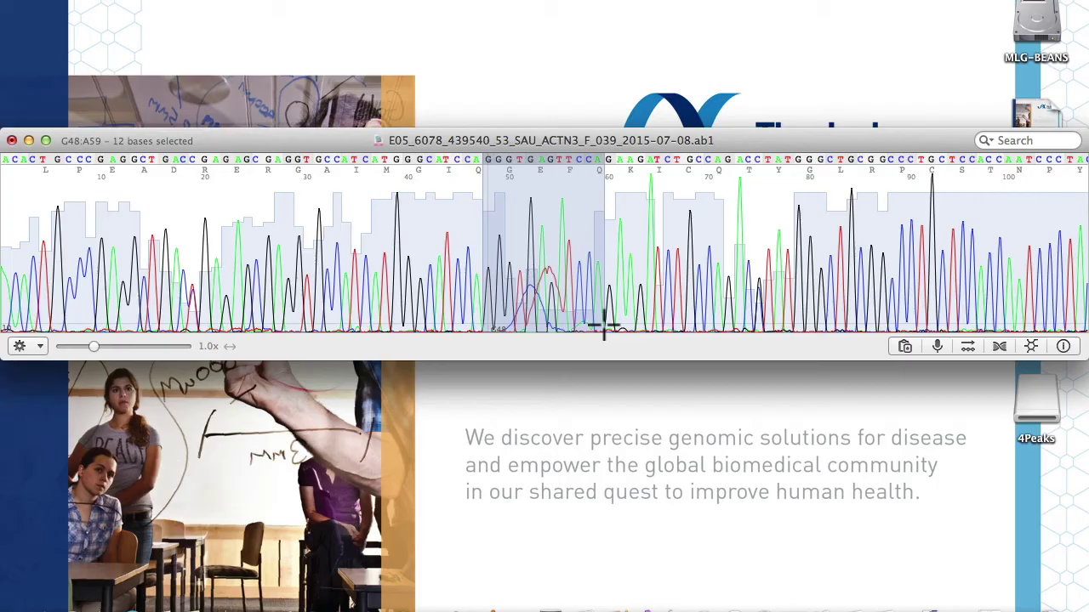
pyautogui.click(139, 346)
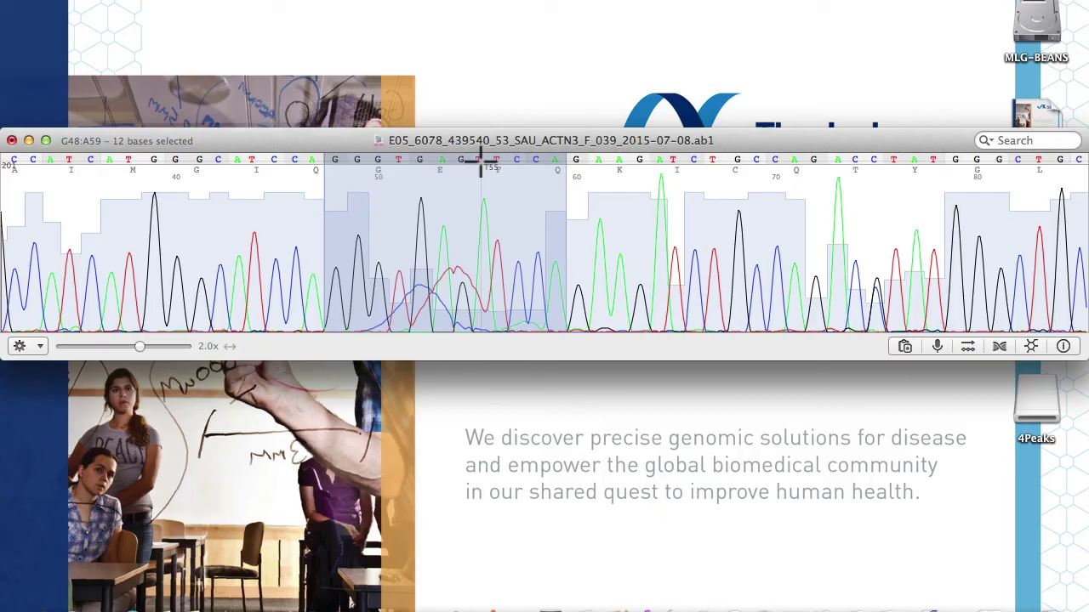
# Step: Recall base 55 of the E05 ACTN3 trace as A instead of T, making residue F become I
pyautogui.click(480, 162)
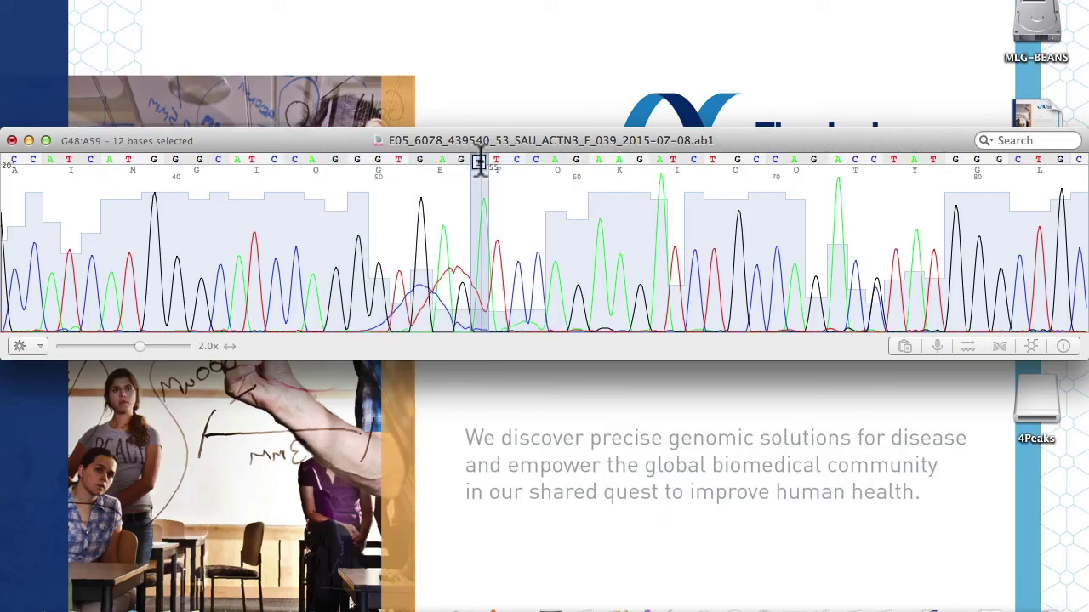
pyautogui.click(479, 161)
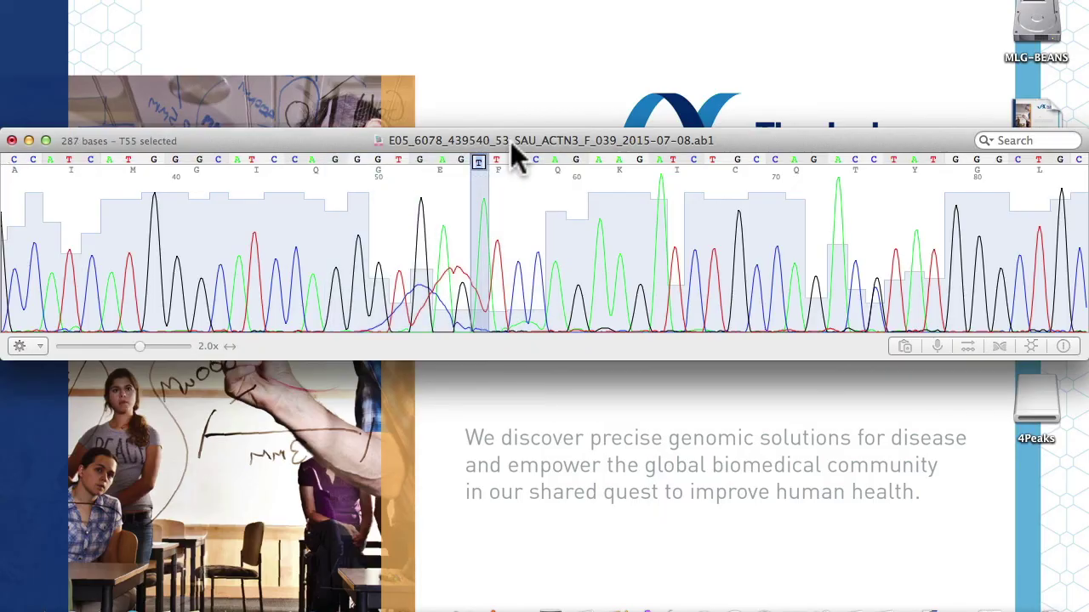
pyautogui.write('A')
pyautogui.press('Escape')
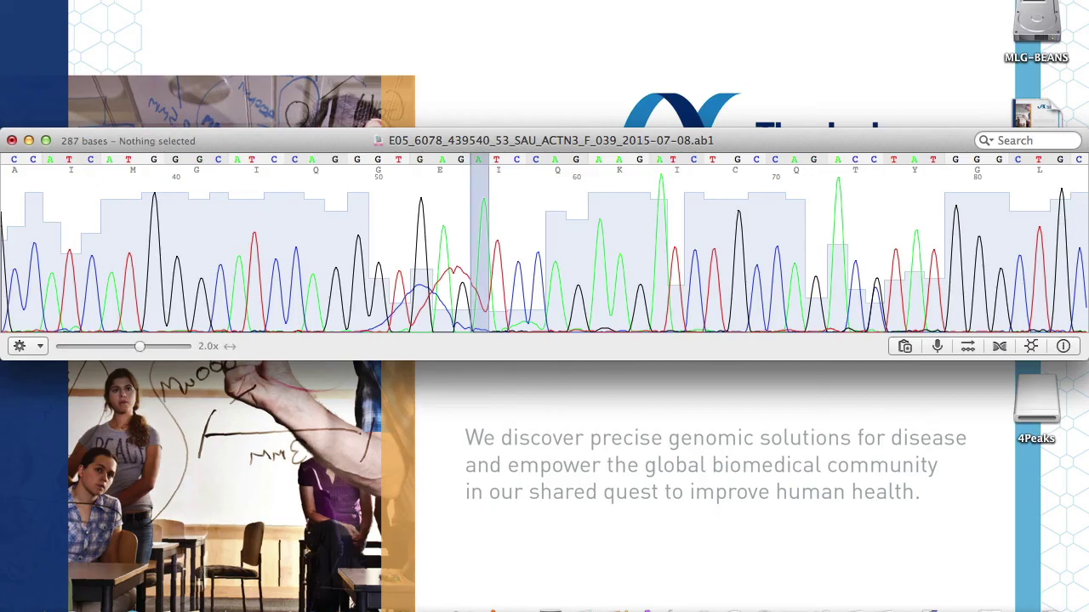